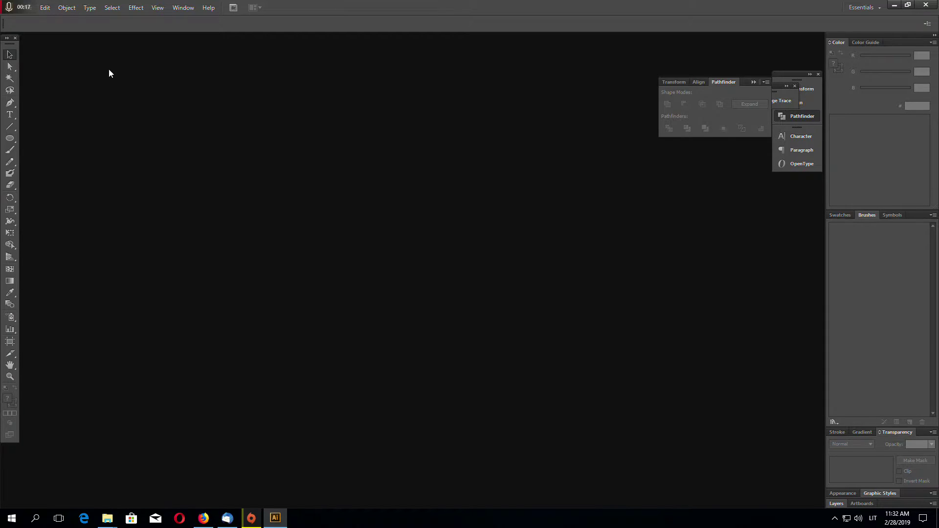
Create a new document, accepting the default settings.
click(25, 8)
click(29, 18)
click(529, 399)
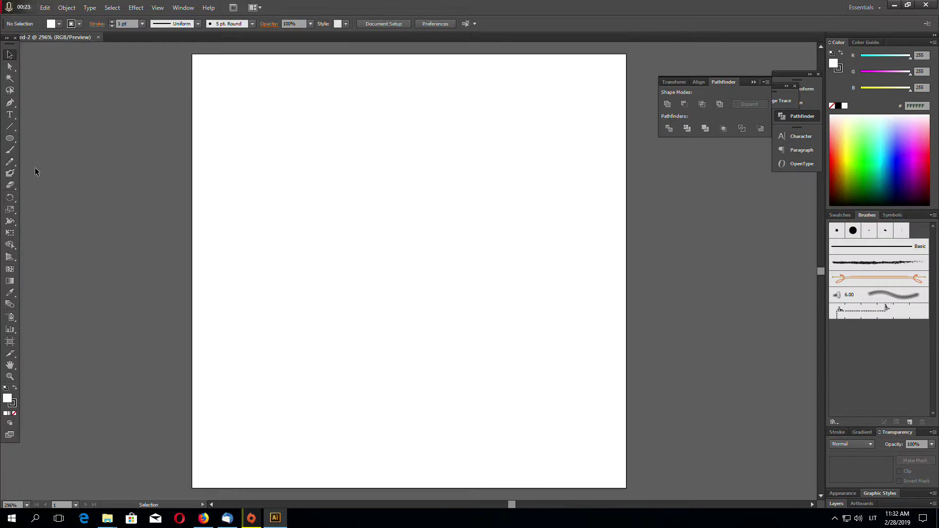
Draw a 300 × 300 px white square covering the artboard and set its stroke to None.
drag(10, 138, 31, 142)
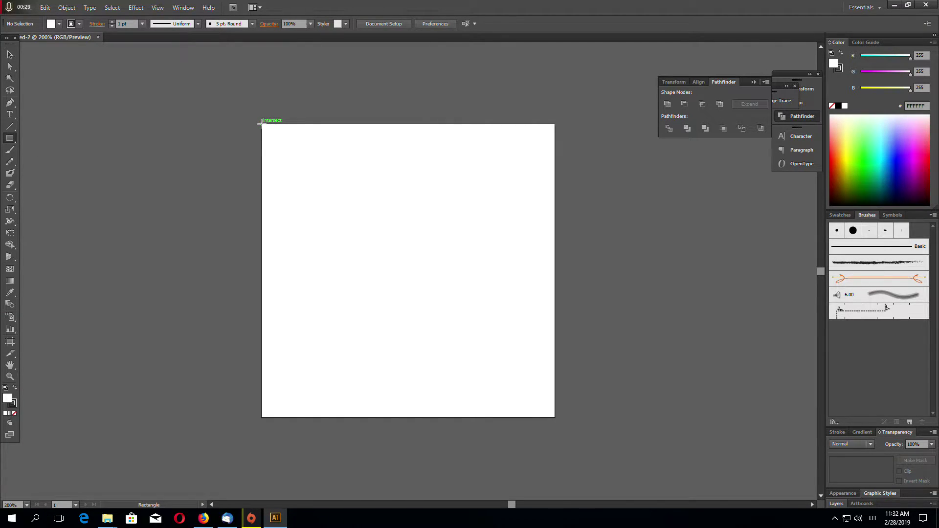
drag(260, 124, 554, 417)
click(13, 405)
click(13, 414)
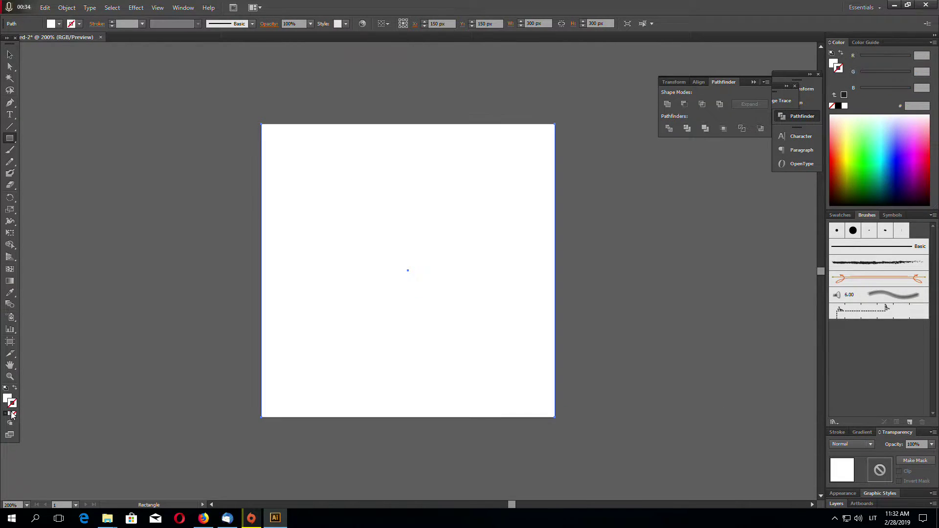
Add a mesh point at the square's centre and fill the mesh dark navy RGB 0/0/71.
click(10, 270)
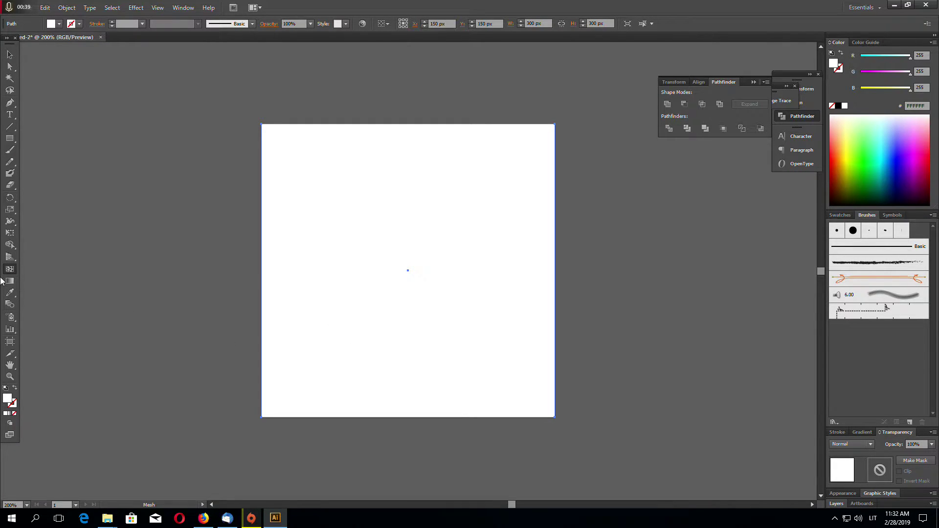
click(408, 302)
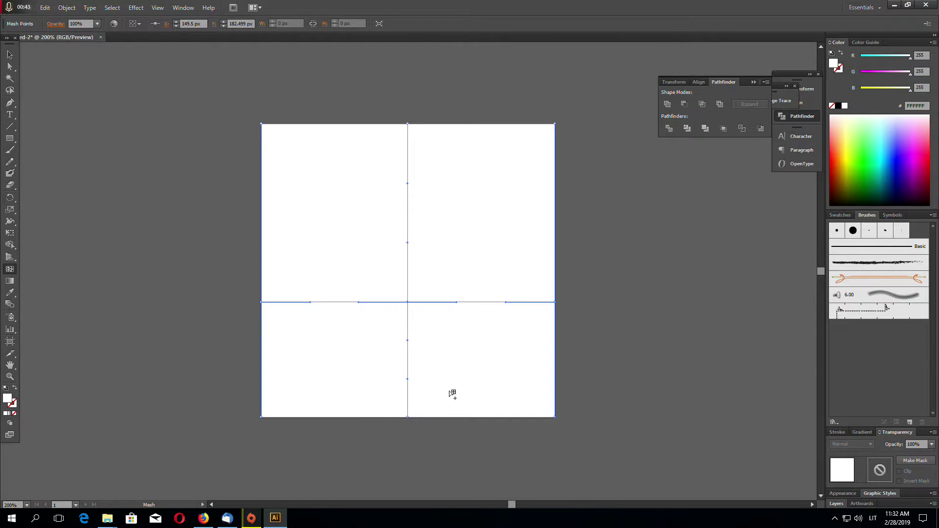
key(ctrl+=)
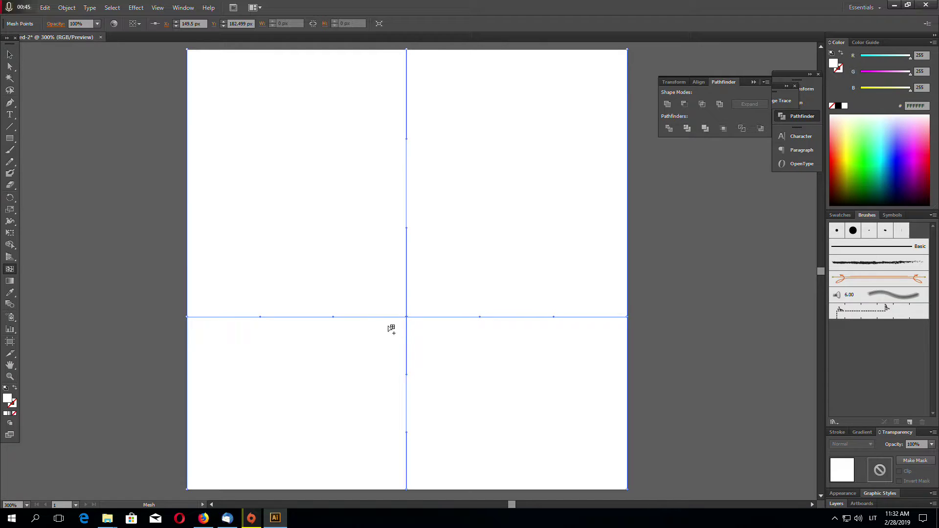
key(ctrl+minus)
click(10, 54)
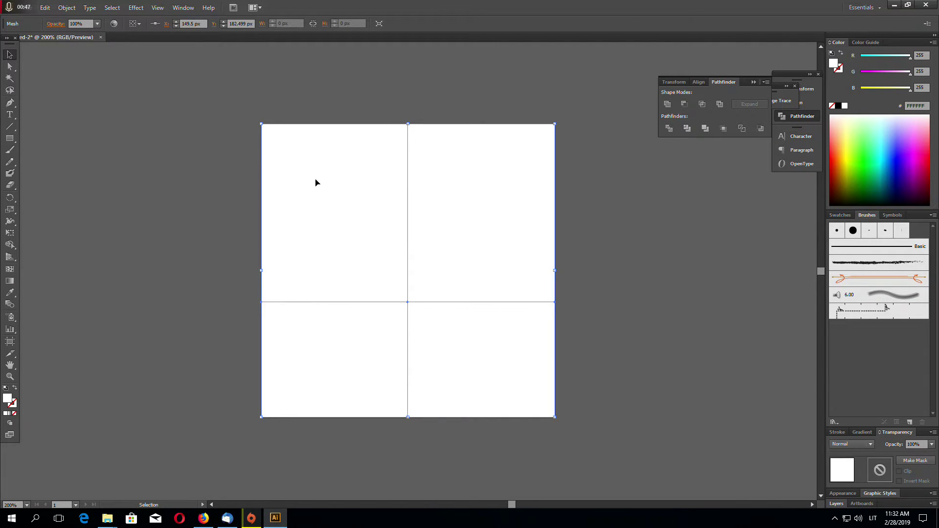
click(322, 184)
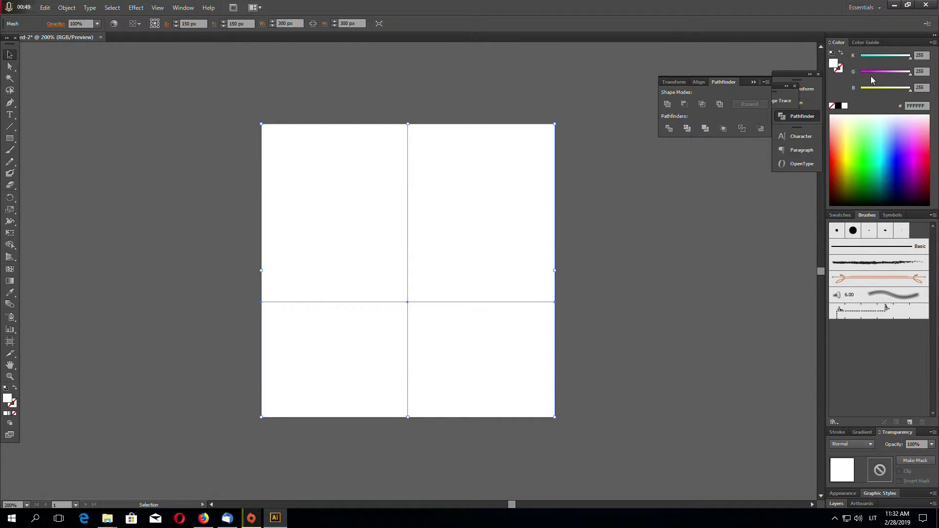
mouse_move(871, 77)
mouse_down()
mouse_move(859, 58)
mouse_move(875, 92)
mouse_up()
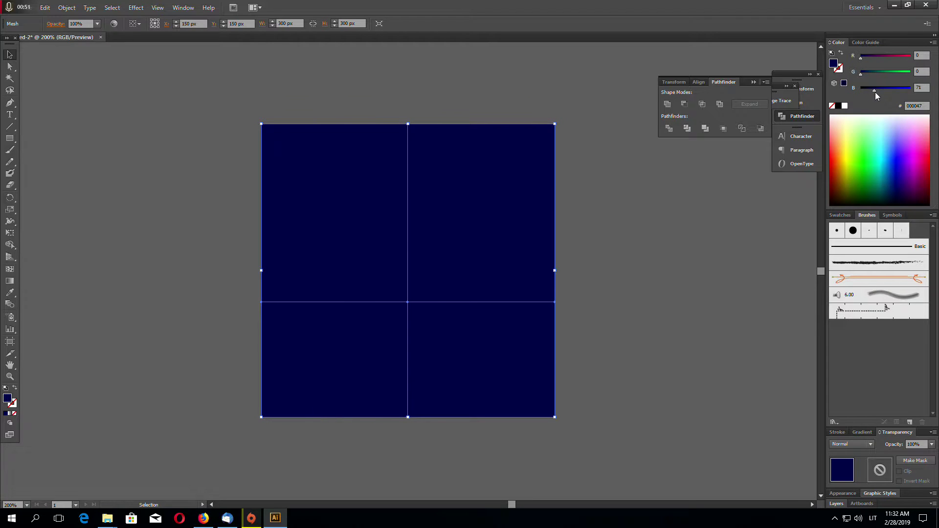
Colour the central mesh point soft blue 3953A4 (RGB 57, 83, 164) for a glowing centre.
click(9, 66)
click(408, 301)
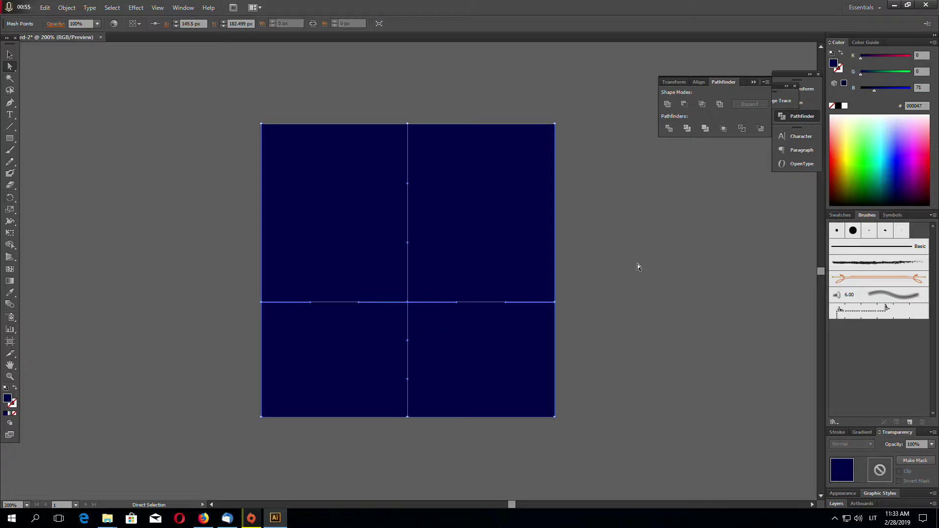
drag(875, 91, 909, 89)
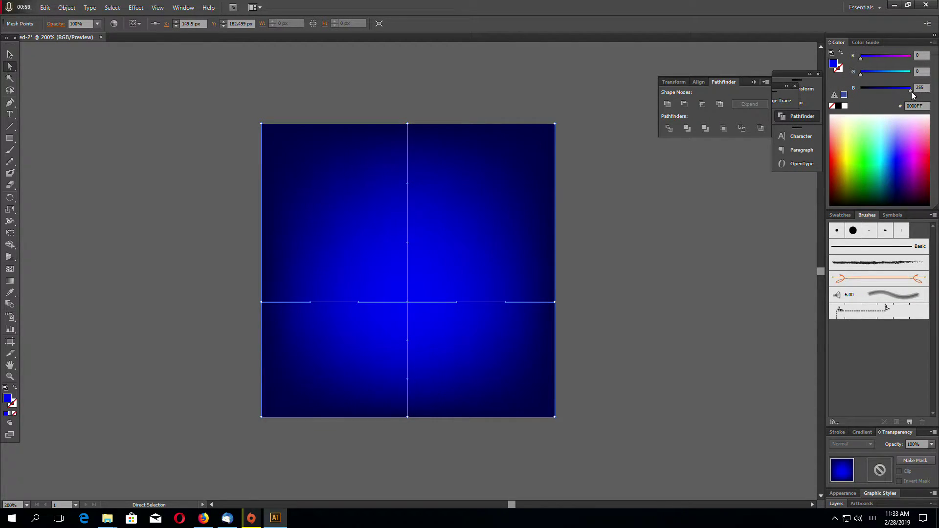
click(844, 96)
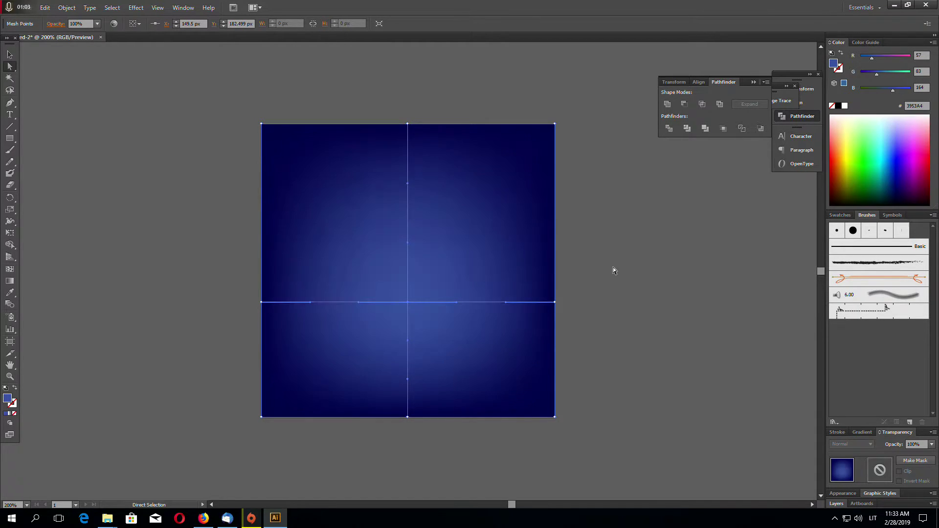
click(632, 330)
click(367, 166)
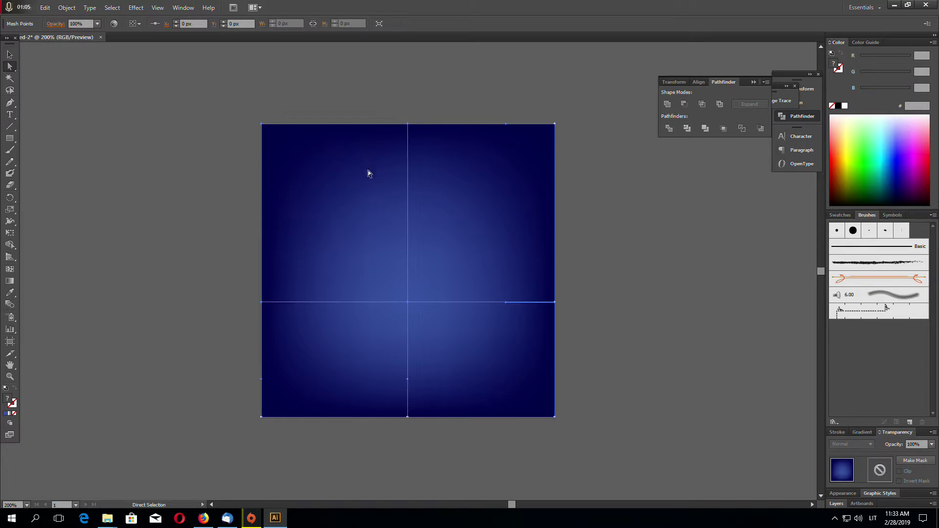
click(407, 301)
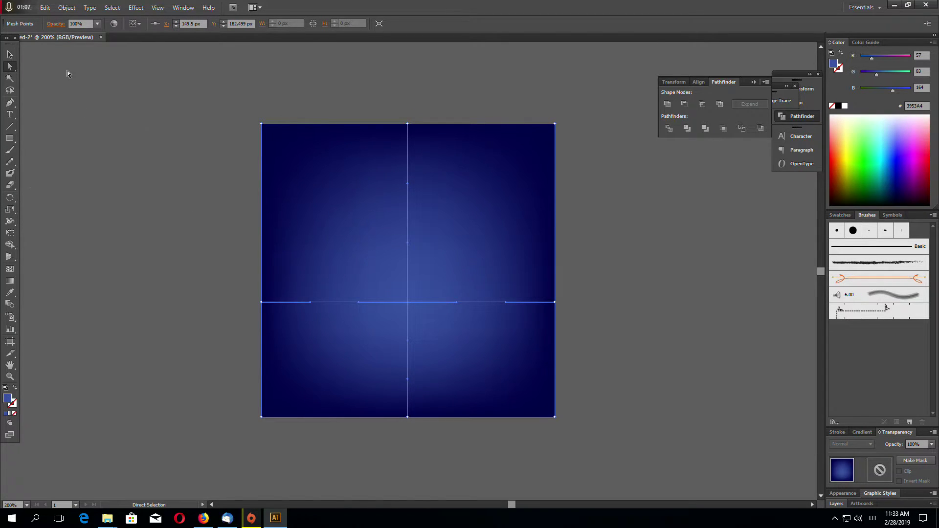
Select the mesh square and lock it via Object > Lock > Selection.
key(v)
click(342, 212)
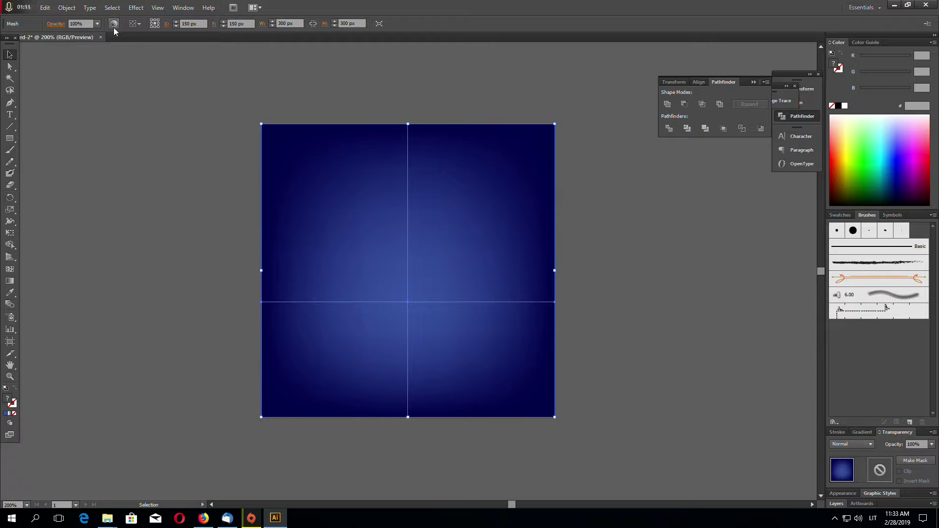
click(269, 103)
click(346, 175)
click(73, 11)
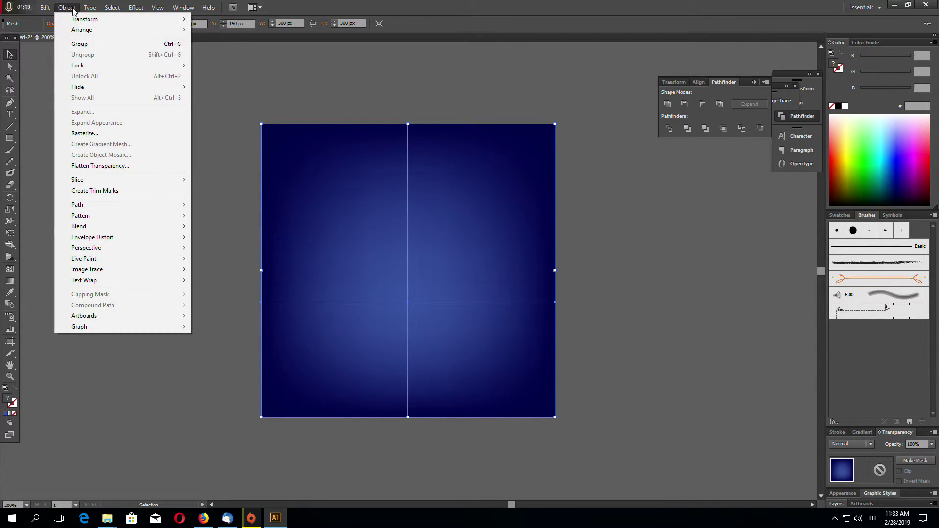
mouse_move(91, 67)
click(216, 66)
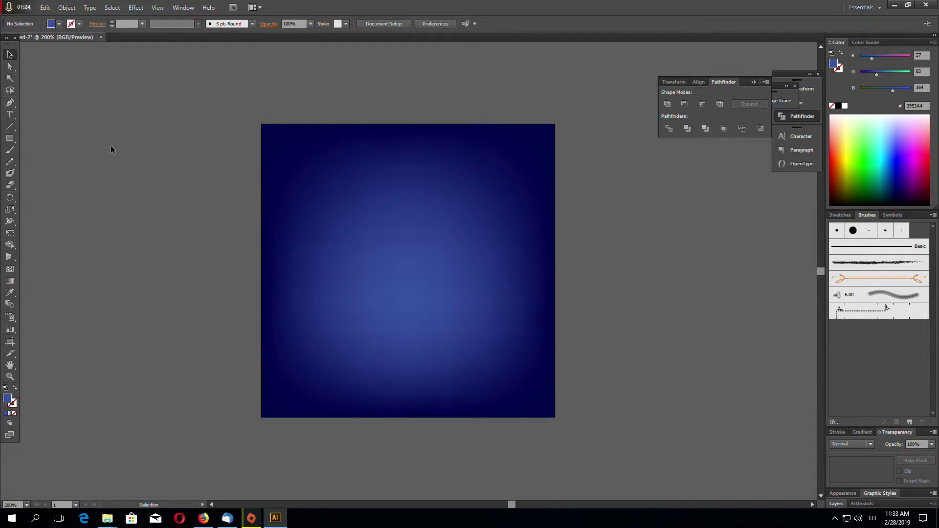
Draw a 300 px horizontal line across the square's upper part and stroke it white.
key(a)
key(ctrl+plus)
key(ctrl+minus)
click(11, 128)
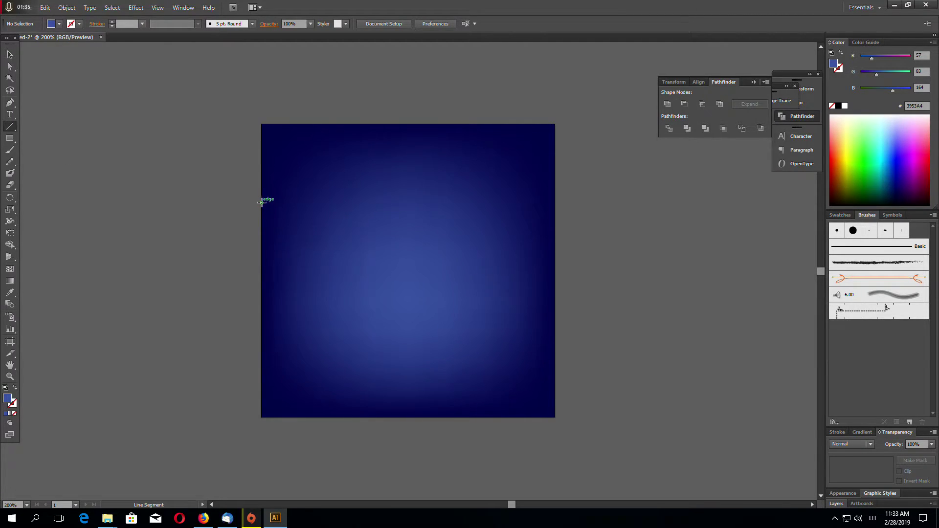
drag(263, 202, 555, 202)
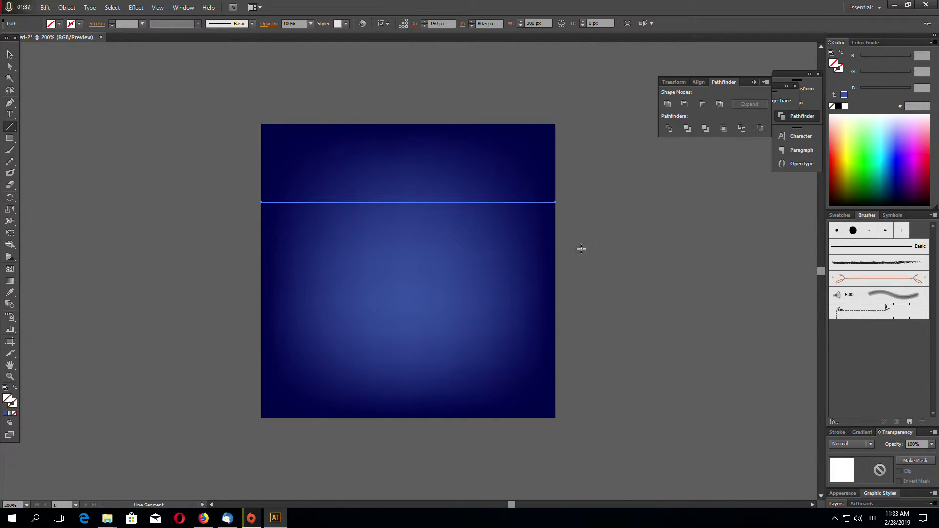
key(ctrl+equal)
key(v)
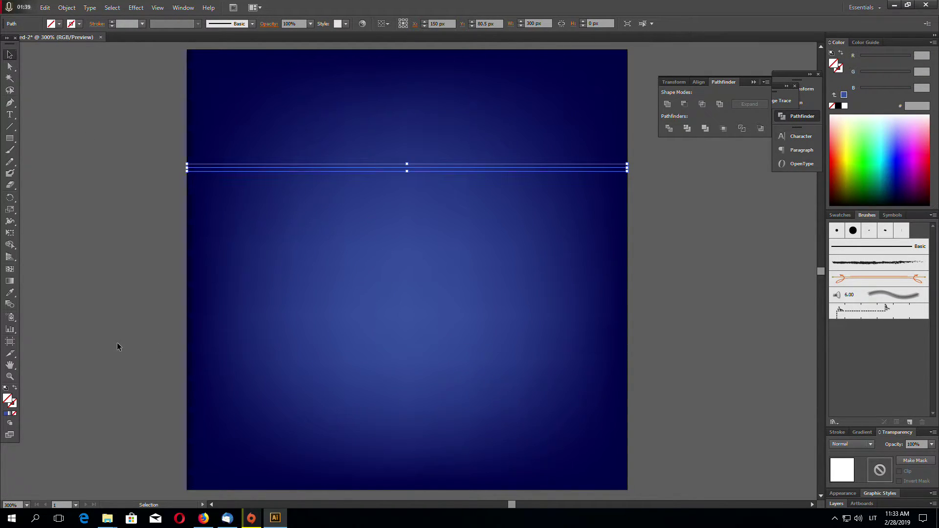
click(845, 106)
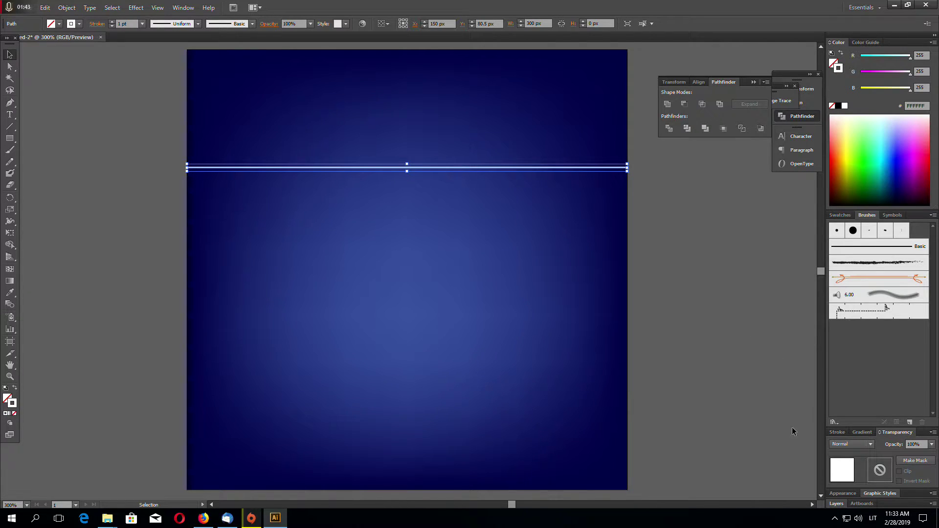
Make the line's stroke dashed with a 0 pt dash, 5 pt gap and round caps.
click(837, 432)
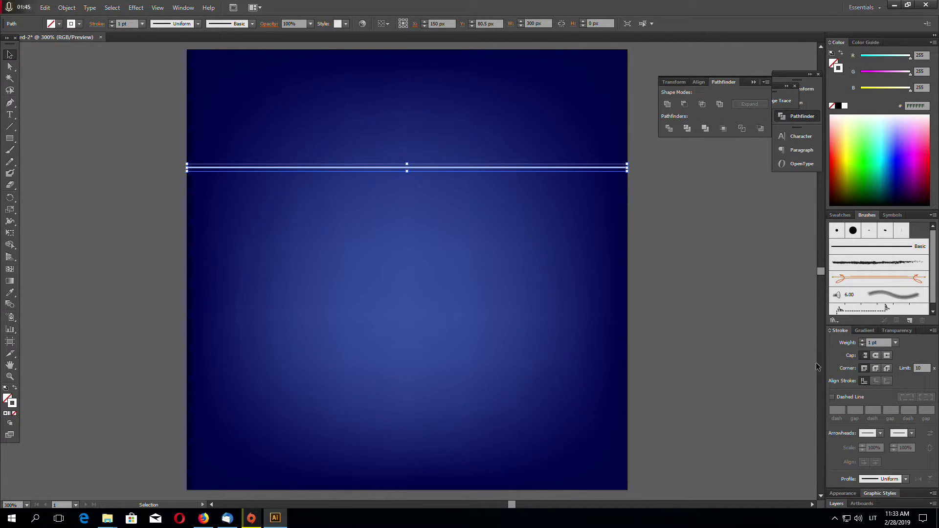
click(832, 397)
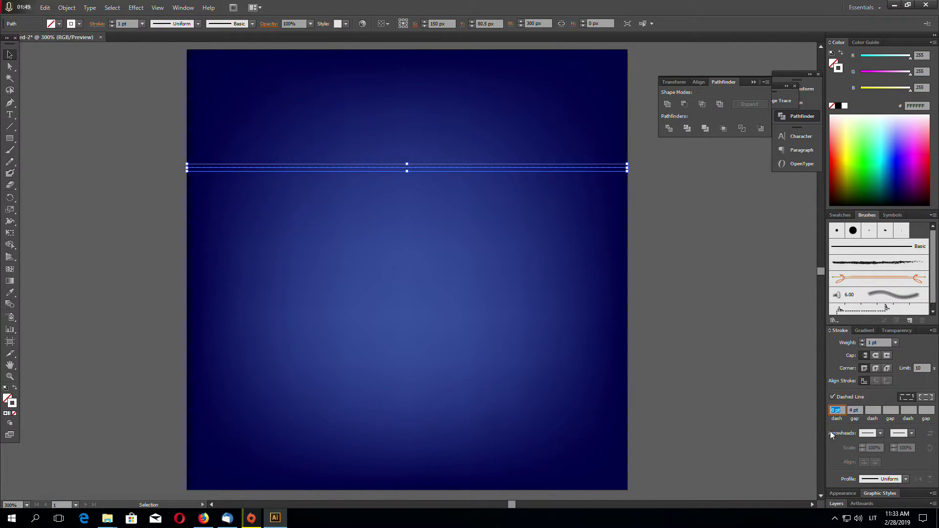
click(842, 410)
key(Tab)
text(5)
key(Return)
click(860, 410)
click(875, 355)
Set the dotted line's stroke weight to 5 pt.
scroll(530, 235, up, 1)
key(ctrl+plus)
key(ctrl+plus)
key(ctrl+plus)
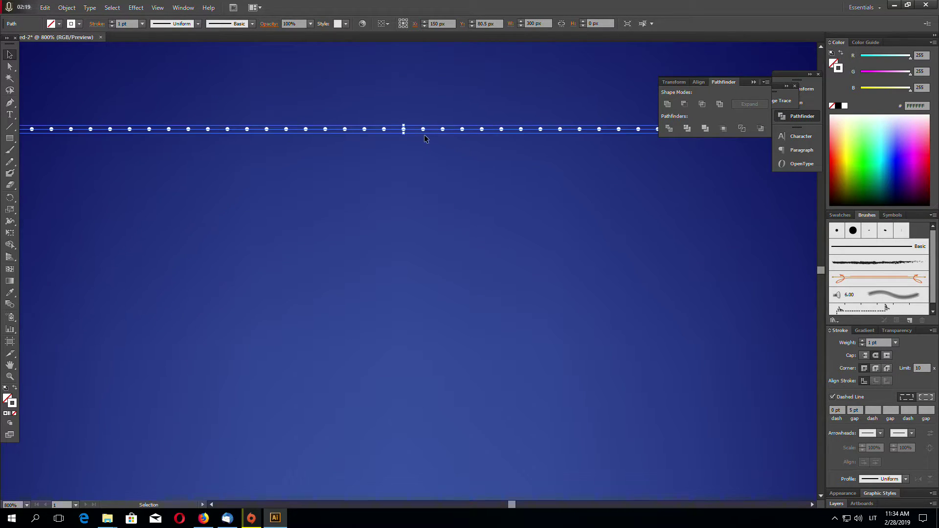
key(ctrl+minus)
key(ctrl+minus)
key(ctrl+minus)
scroll(688, 392, down, 1)
scroll(670, 366, down, 1)
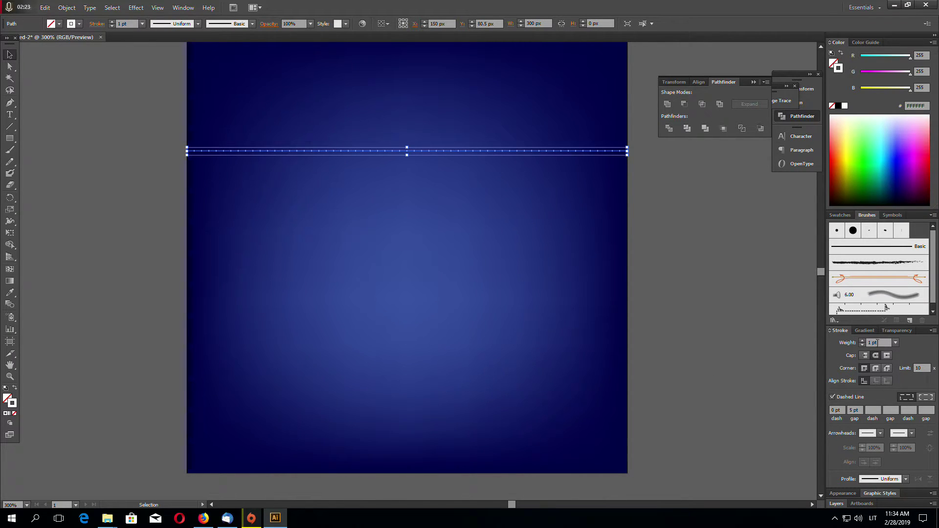
click(848, 343)
text(10)
key(Return)
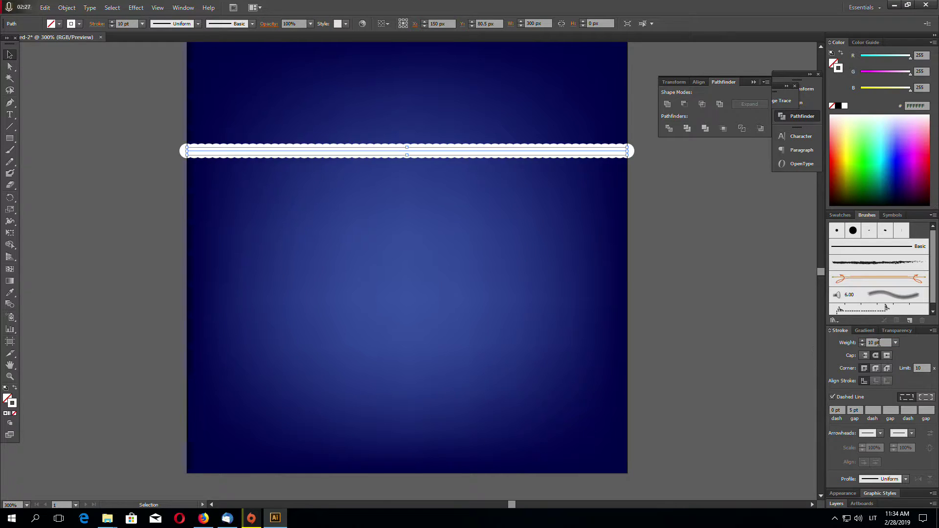
text(5)
key(Return)
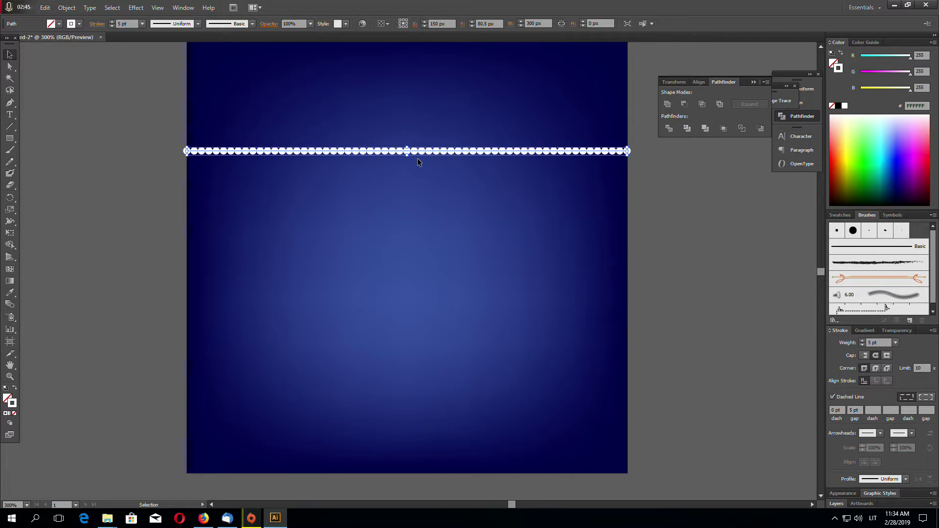
Delete the stray extra dotted line left by an attempted Alt-drag duplicate.
key(ctrl+shift+a)
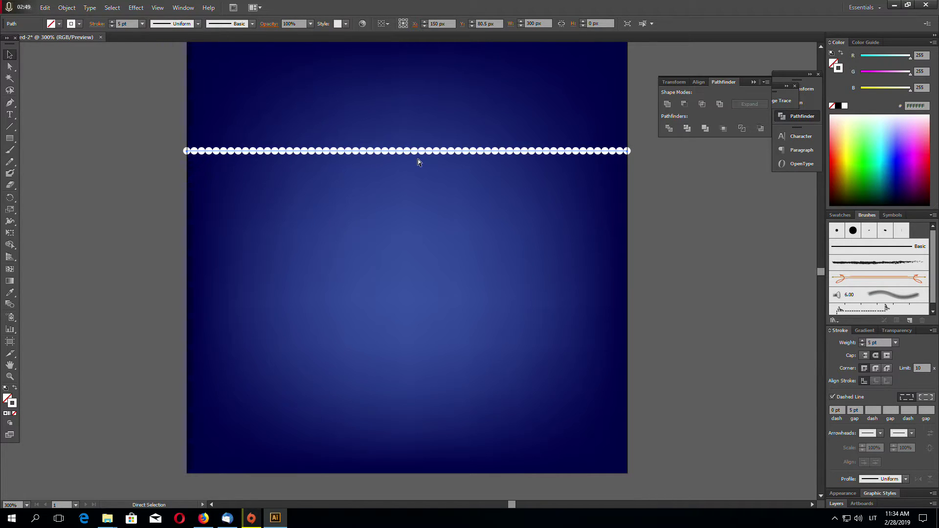
key(ctrl+z)
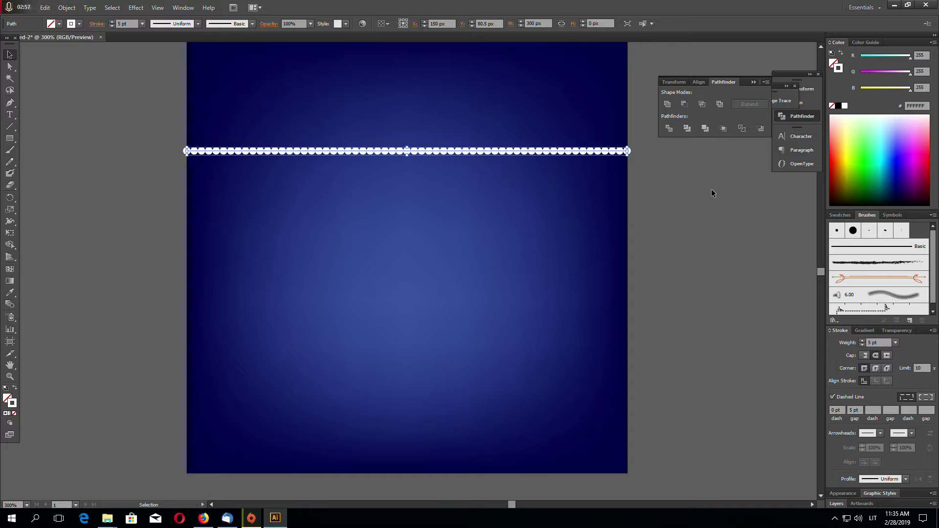
key(alt+shift+Down)
key(shift+Down)
key(shift+Down)
key(shift+Down)
key(shift+Down)
key(shift+Down)
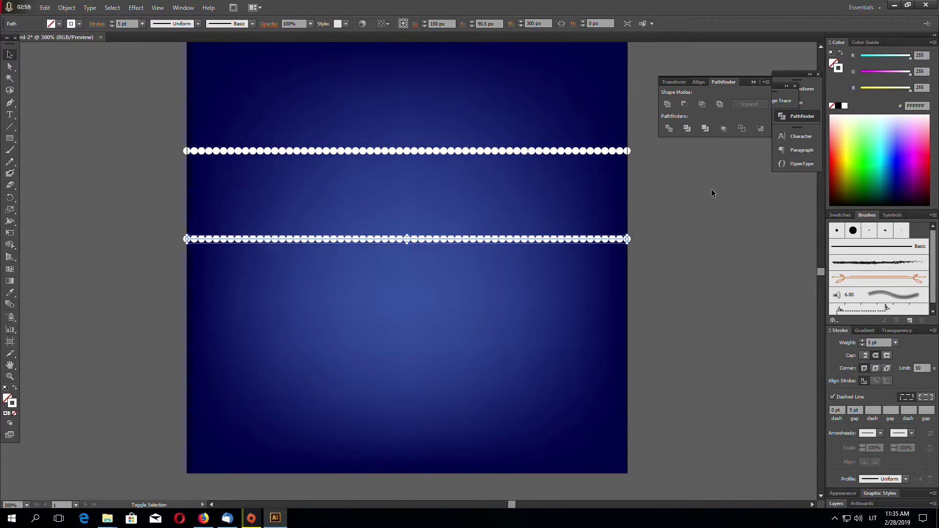
key(shift+Down)
key(shift+Down)
key(shift+Down)
key(shift+Down)
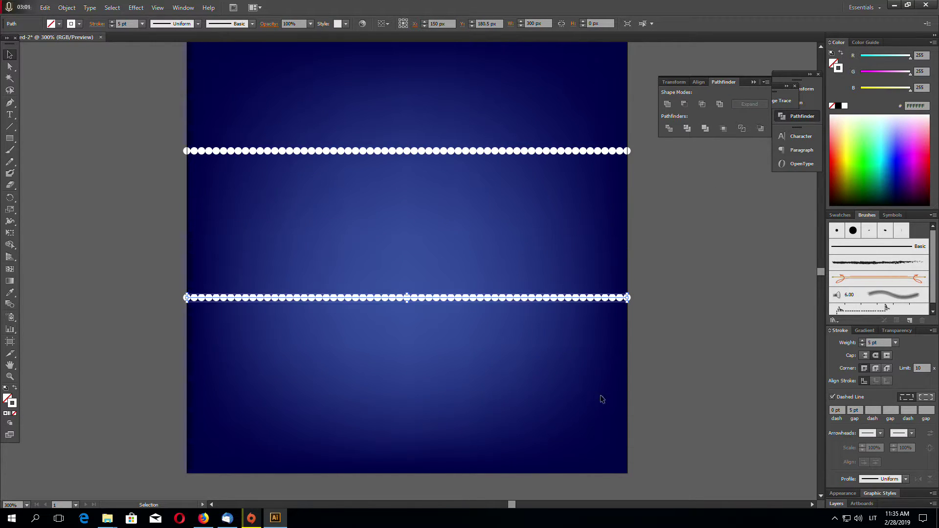
key(Delete)
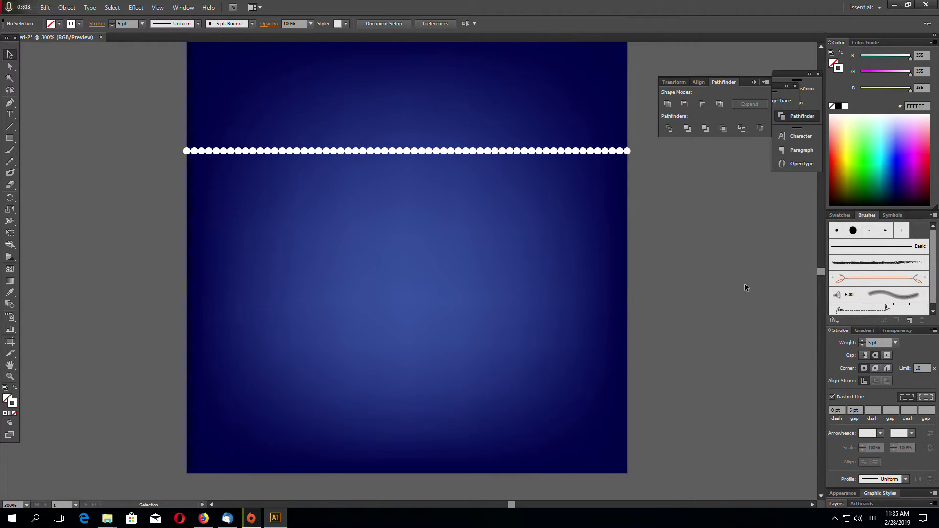
Copy the dotted line, paste it in back, and nudge the copy down to Y 190.5 px.
click(443, 153)
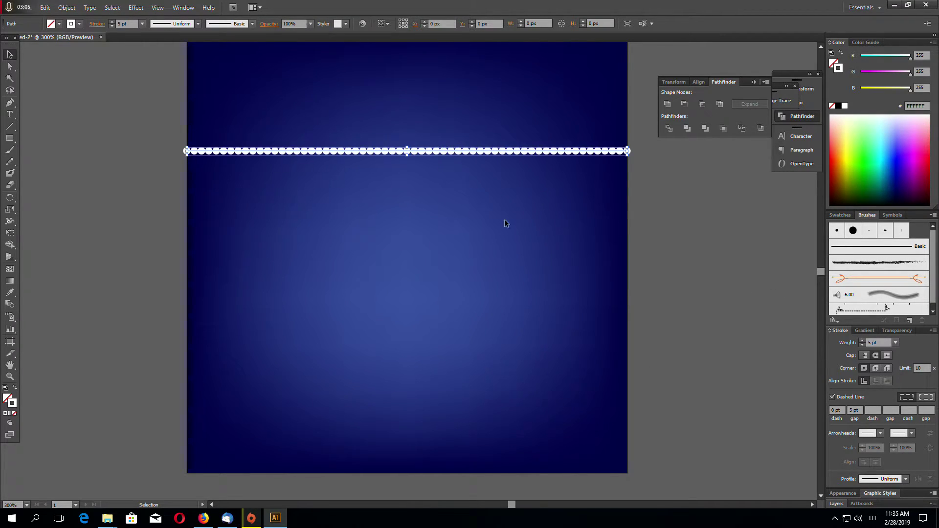
click(68, 8)
mouse_move(120, 206)
mouse_move(46, 8)
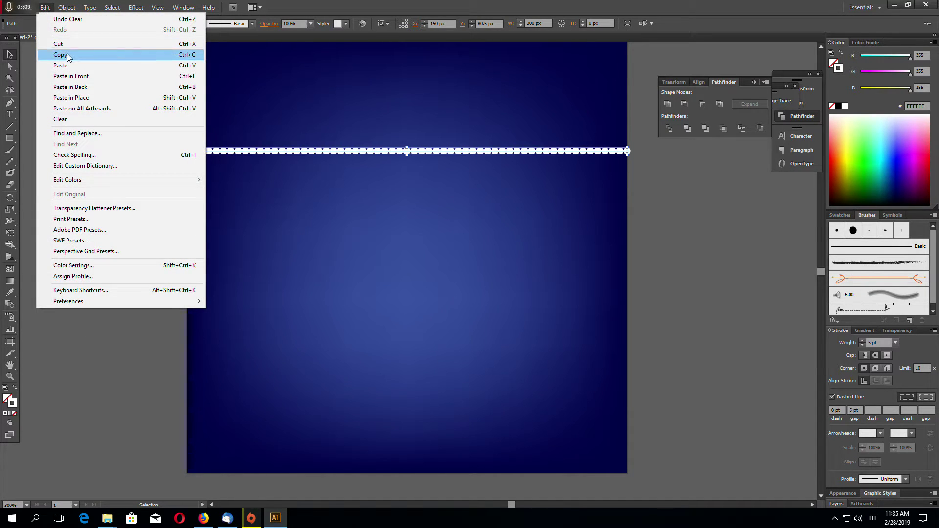
click(61, 55)
click(45, 8)
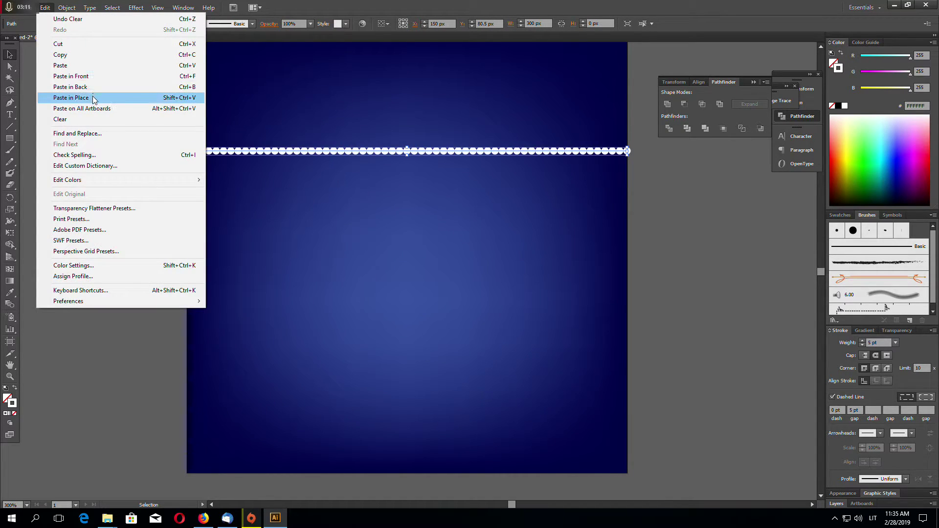
click(94, 92)
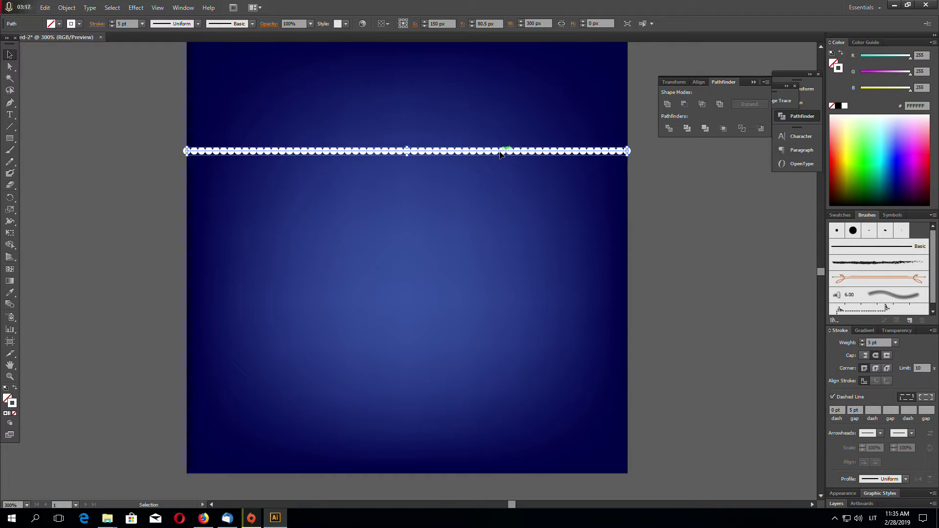
key(shift+Down)
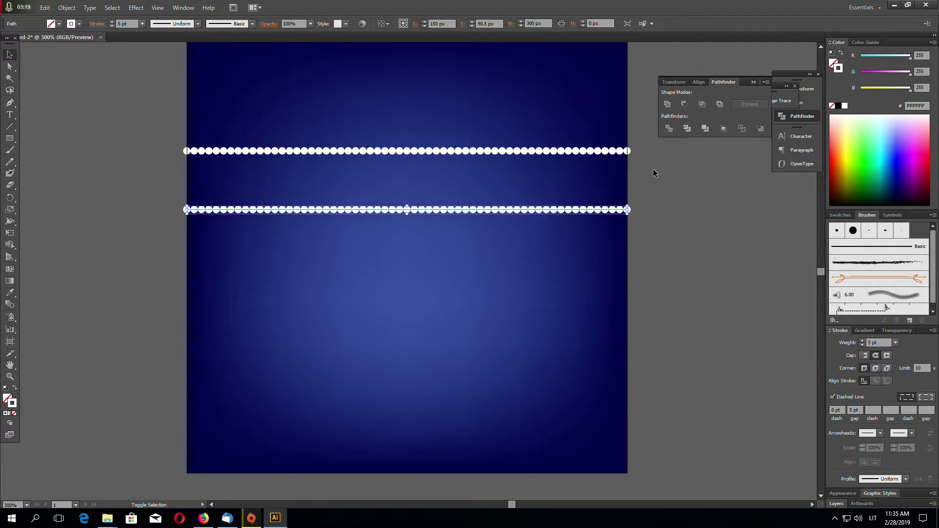
key(shift+Down)
key(shift+Down)
key(shift+Down)
key(shift+Down)
key(shift+Down)
key(shift+Down)
key(shift+Down)
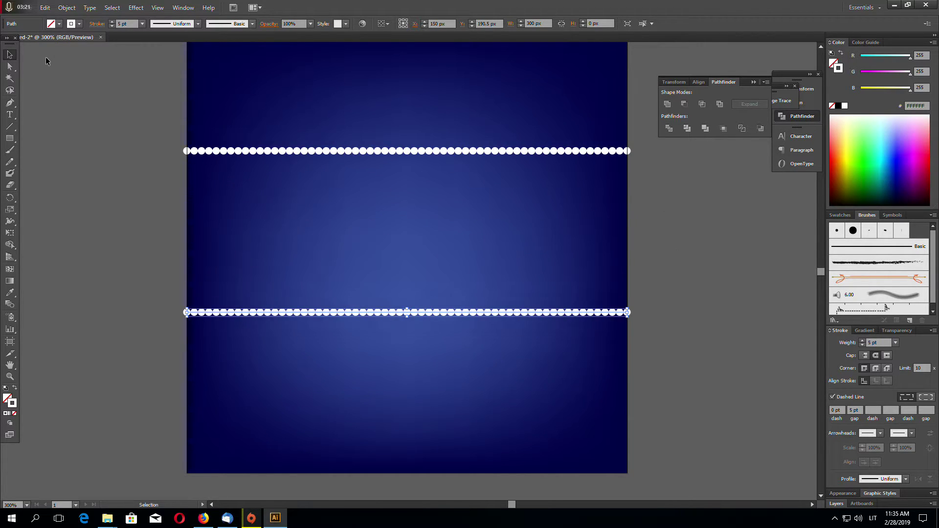
Give the lower dotted line a 2 pt stroke weight and nudge it further down.
click(383, 339)
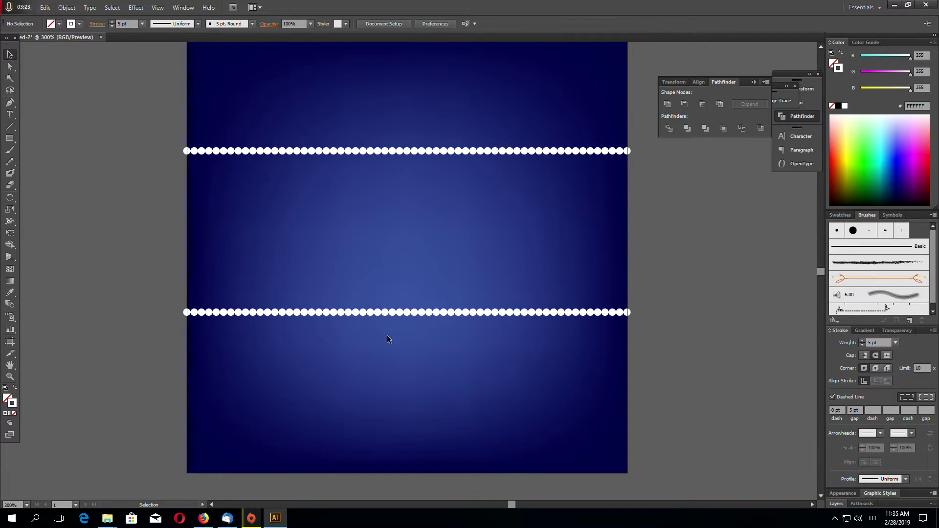
drag(383, 339, 493, 271)
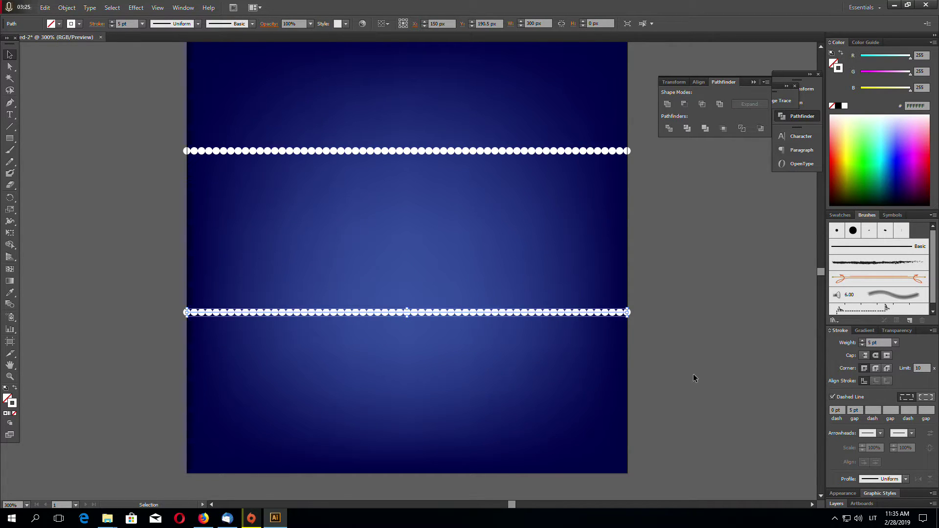
click(872, 344)
text(1)
key(Return)
text(2)
key(Return)
click(716, 409)
key(ctrl+z)
key(shift+Down)
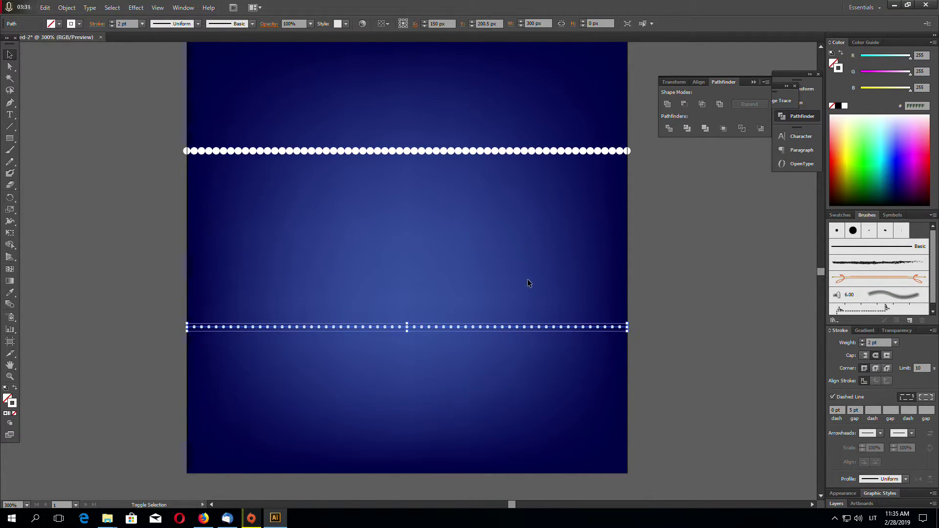
Nudge the lower line down slightly, then set the upper dotted line's opacity to 0%.
key(Down)
key(Down)
key(Down)
key(Down)
click(709, 403)
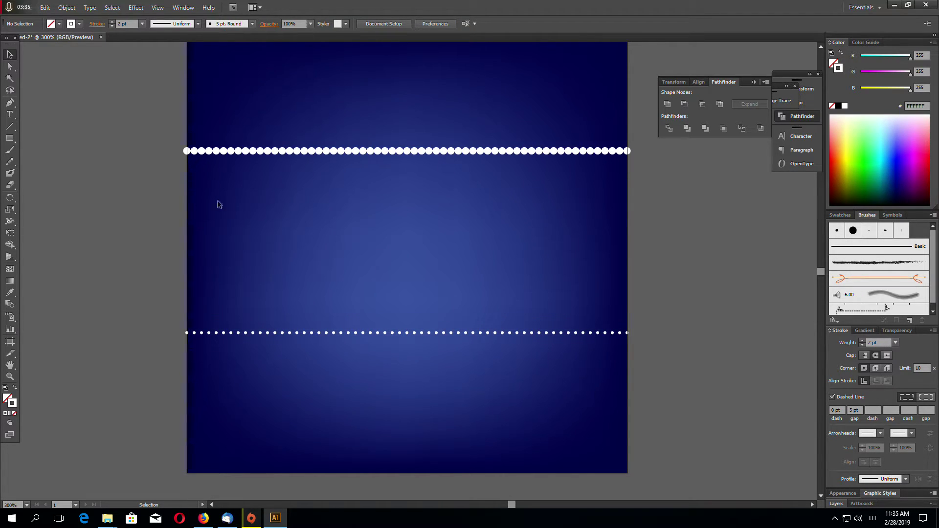
drag(130, 190, 645, 137)
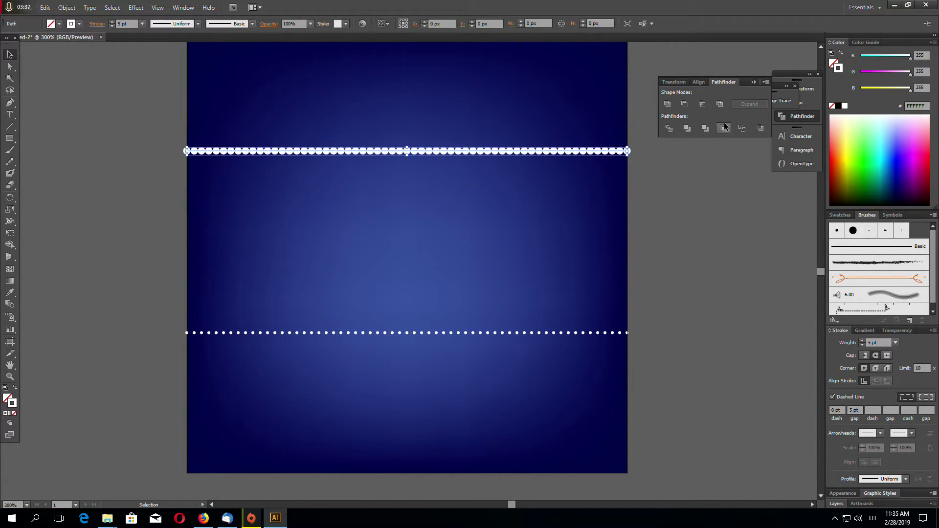
click(897, 330)
click(923, 444)
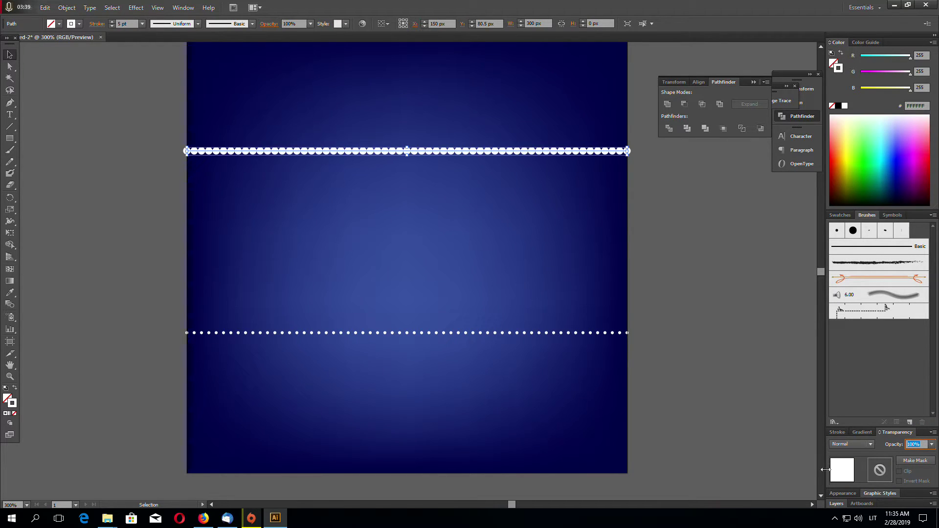
text(0)
key(Return)
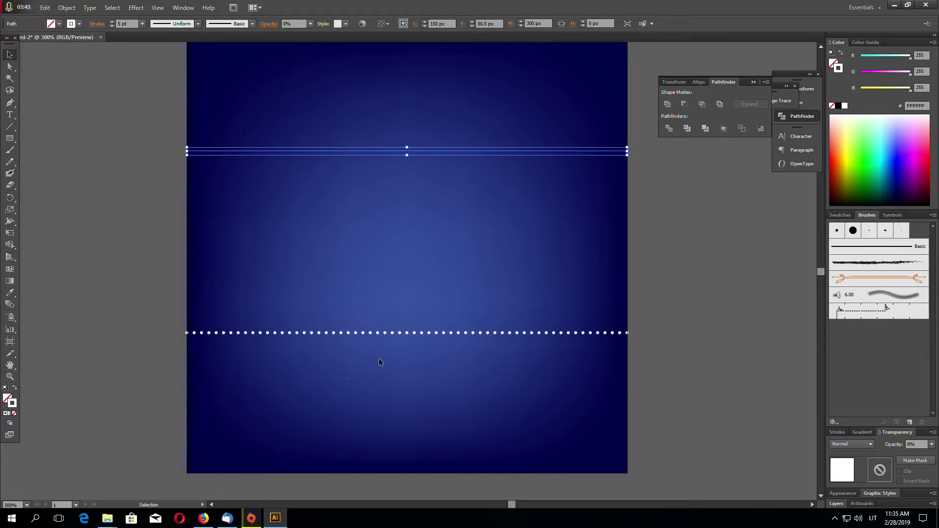
Select both dotted lines and apply Object > Blend > Make.
click(406, 333)
click(309, 402)
drag(247, 402, 499, 81)
click(67, 8)
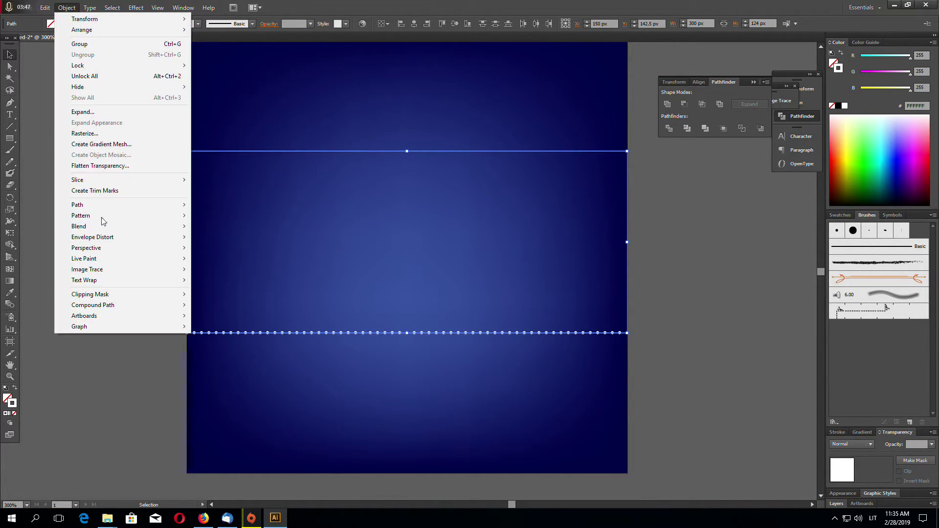
mouse_move(105, 227)
click(240, 235)
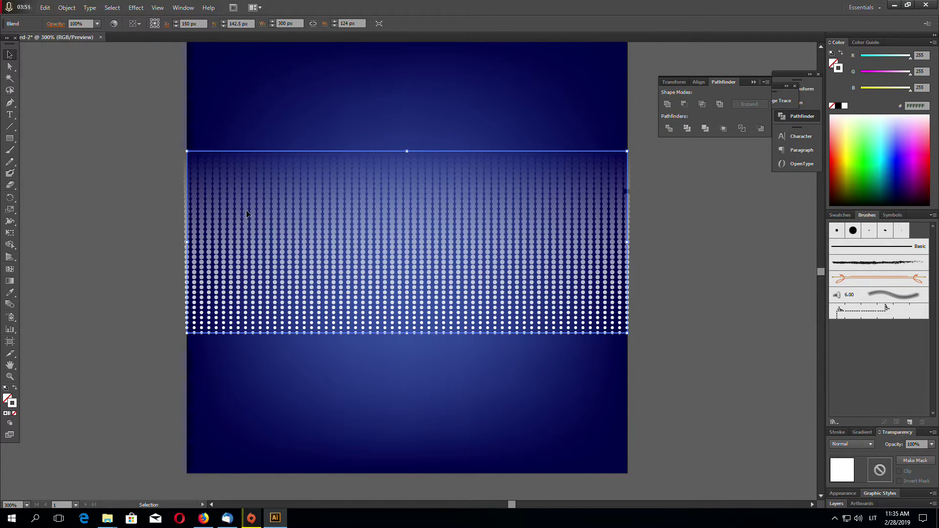
Move the blend's bottom path down to Y 234.5 px.
key(a)
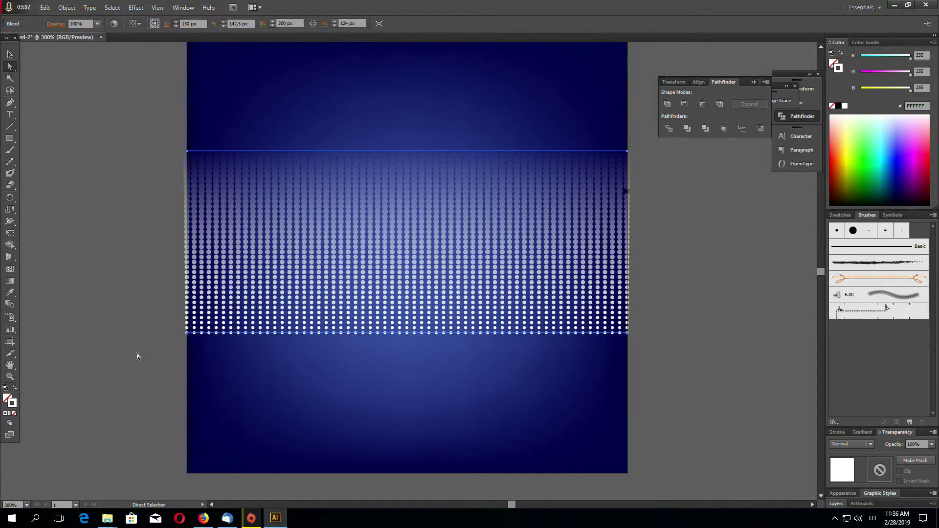
drag(121, 375, 683, 313)
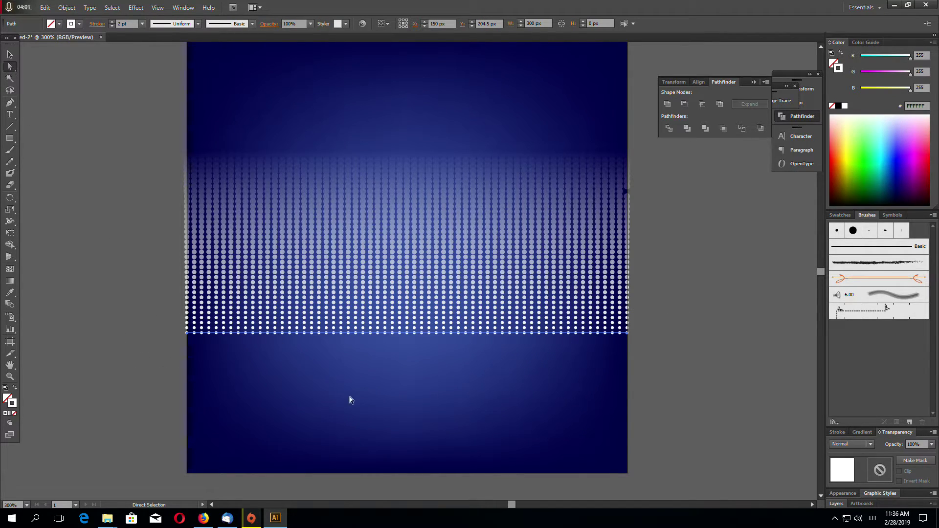
key(shift+Down)
key(shift+Down)
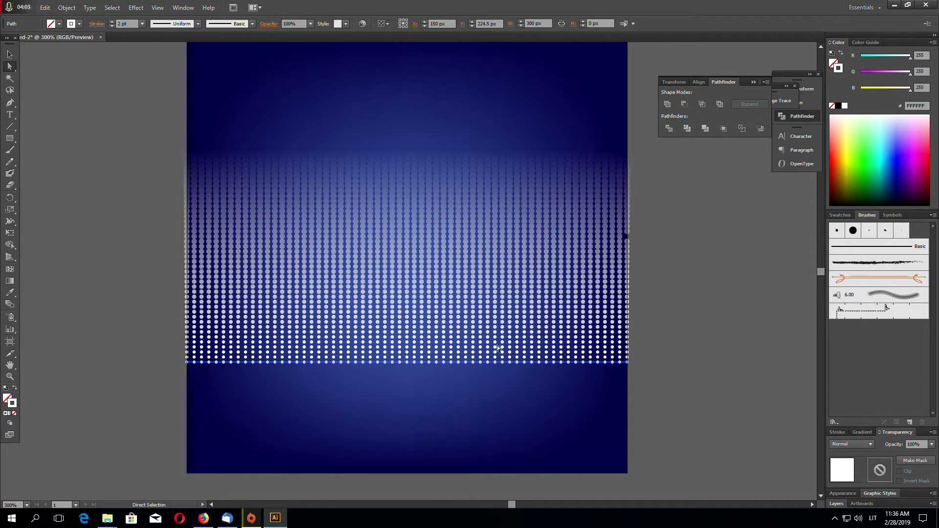
key(shift+Down)
key(shift+Up)
key(shift+Down)
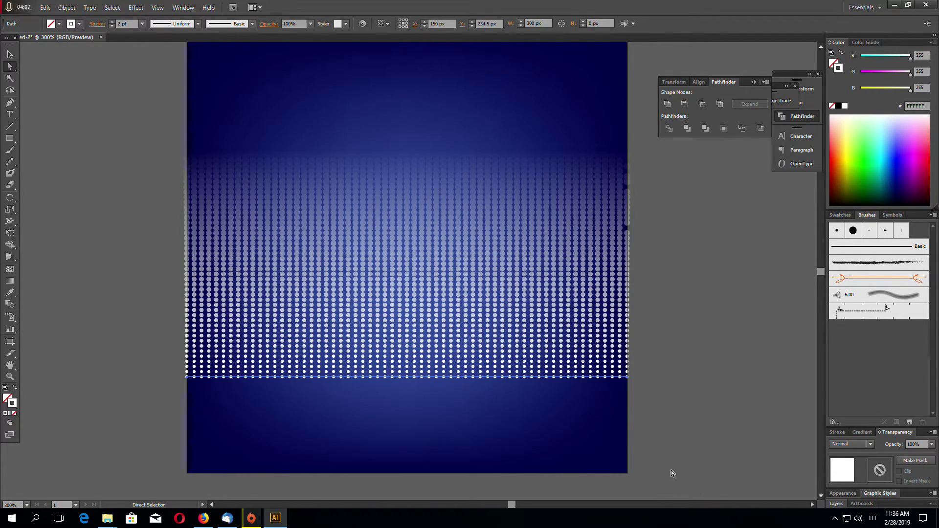
Apply Envelope Distort > Make with Mesh to the dot blend, using 1 row and 1 column.
key(v)
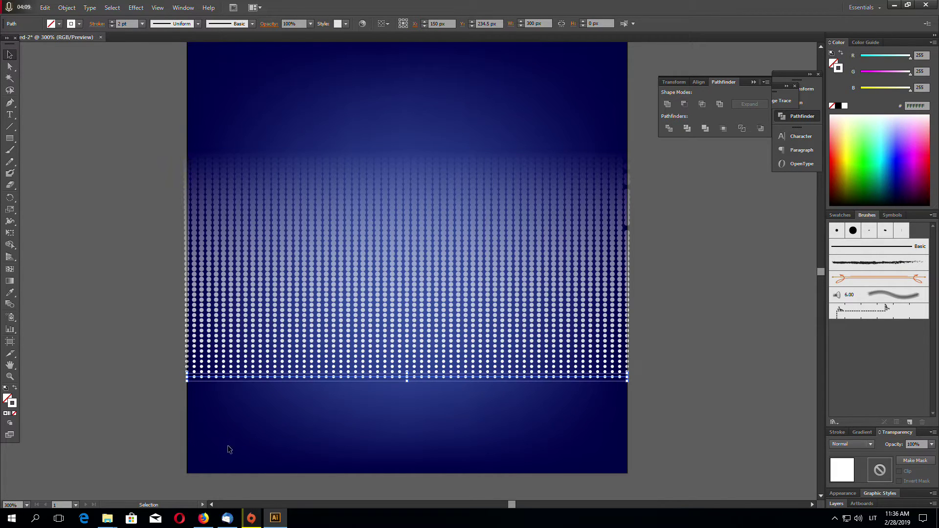
click(229, 449)
drag(129, 409, 666, 123)
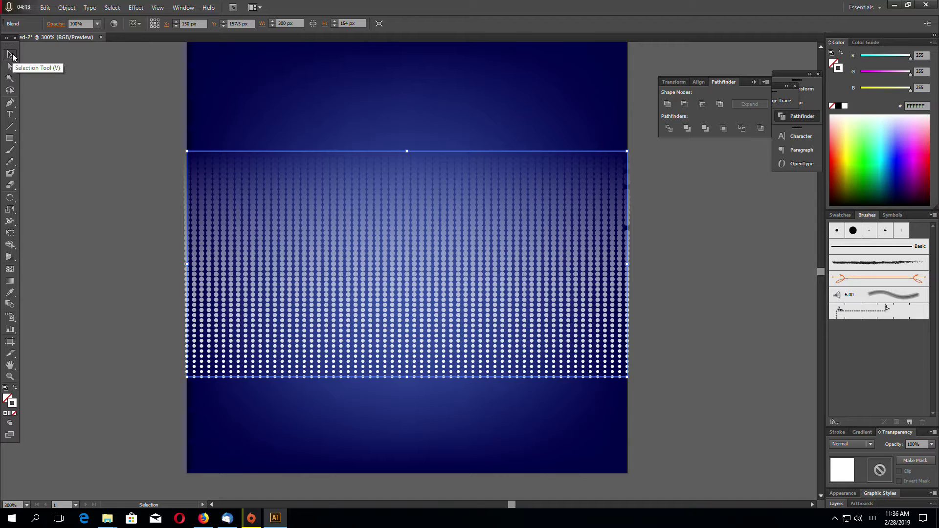
click(330, 260)
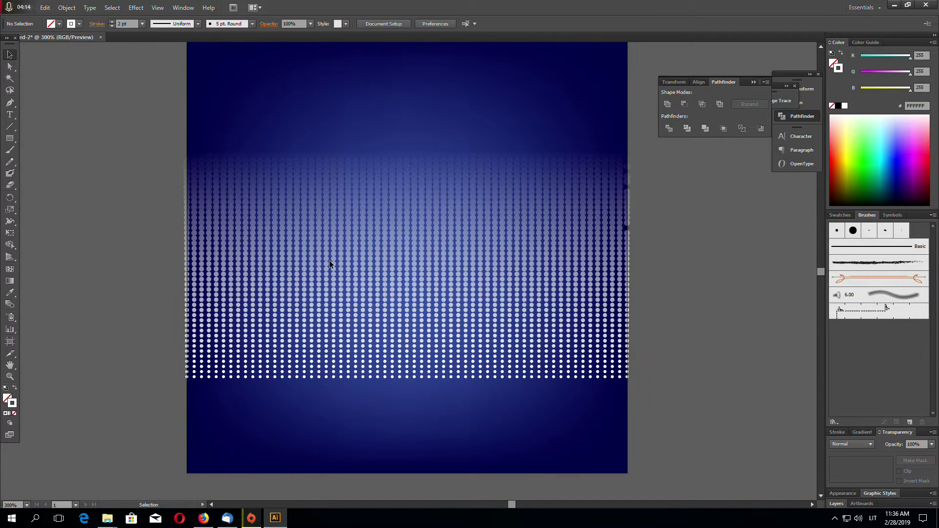
click(363, 341)
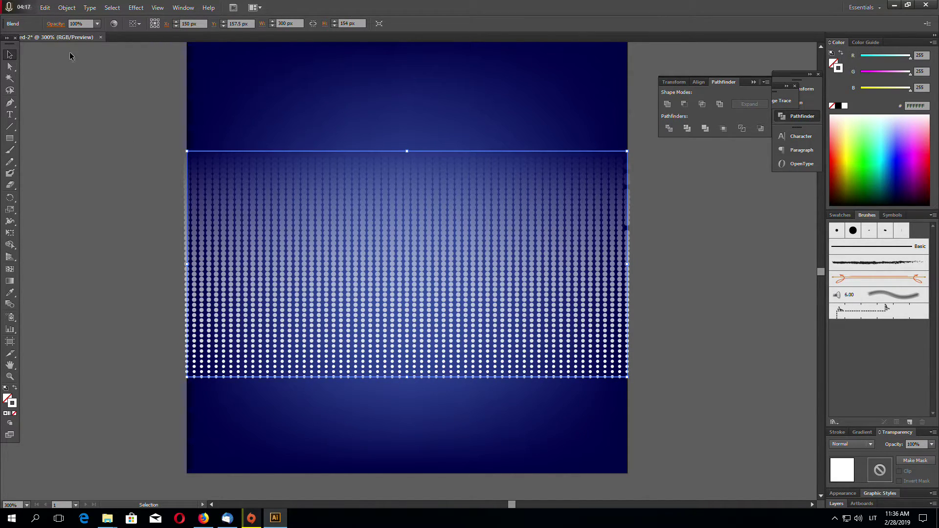
click(67, 8)
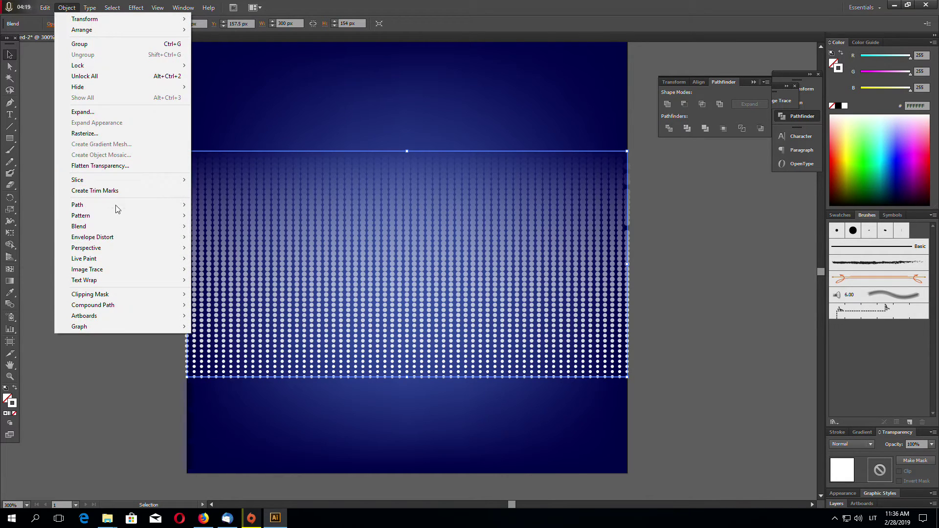
mouse_move(112, 243)
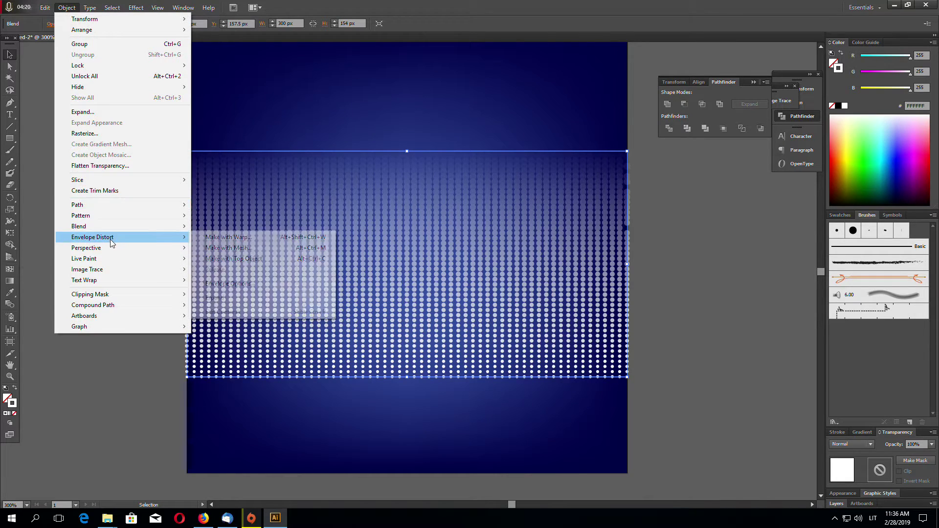
click(251, 248)
click(456, 287)
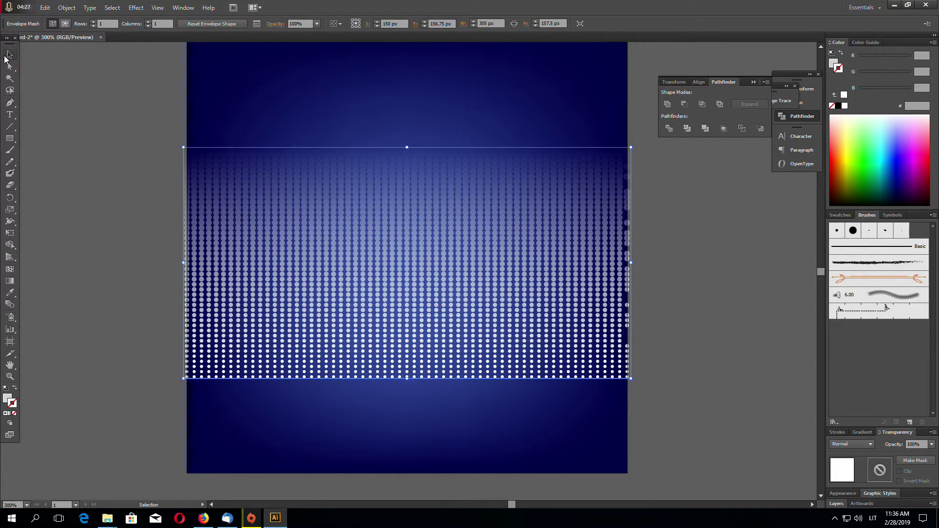
Pull the envelope mesh's top-left and top-right corners far outward to flare the dots.
click(9, 66)
drag(156, 122, 245, 180)
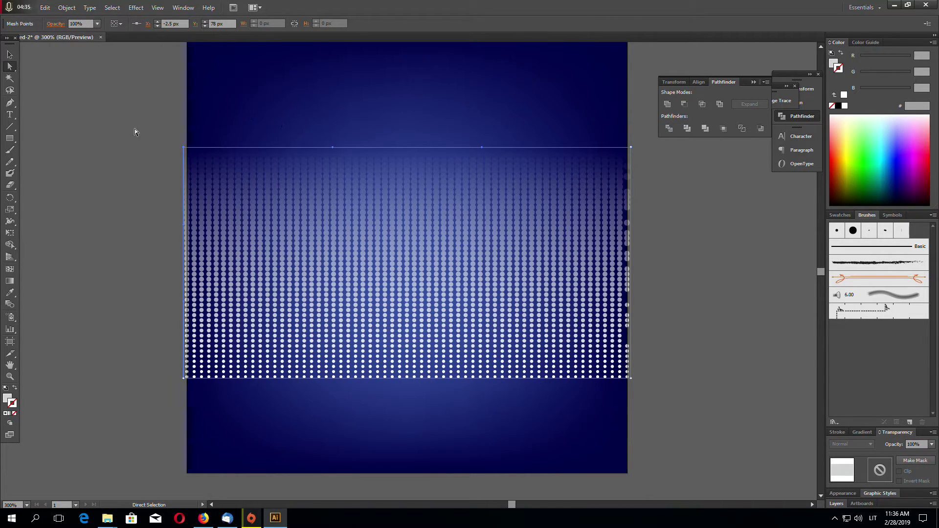
key(ctrl+minus)
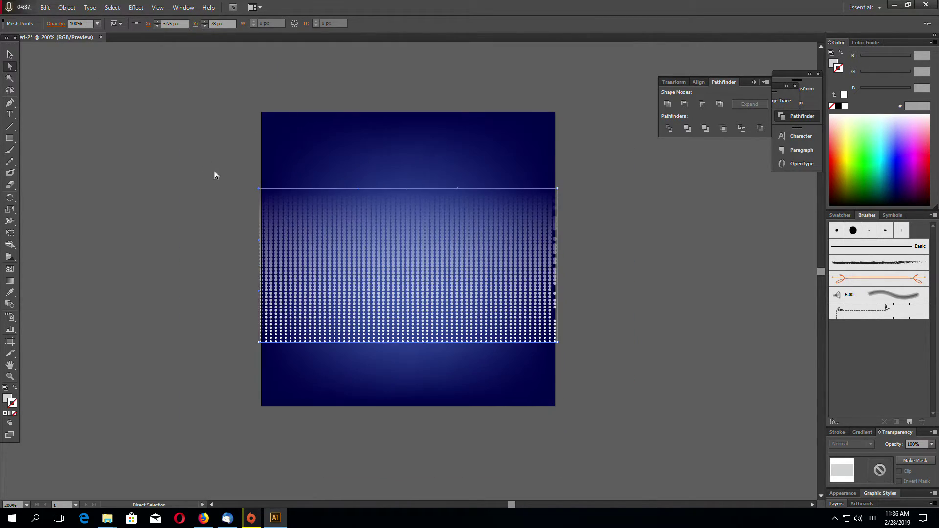
drag(258, 189, 104, 188)
drag(556, 188, 710, 188)
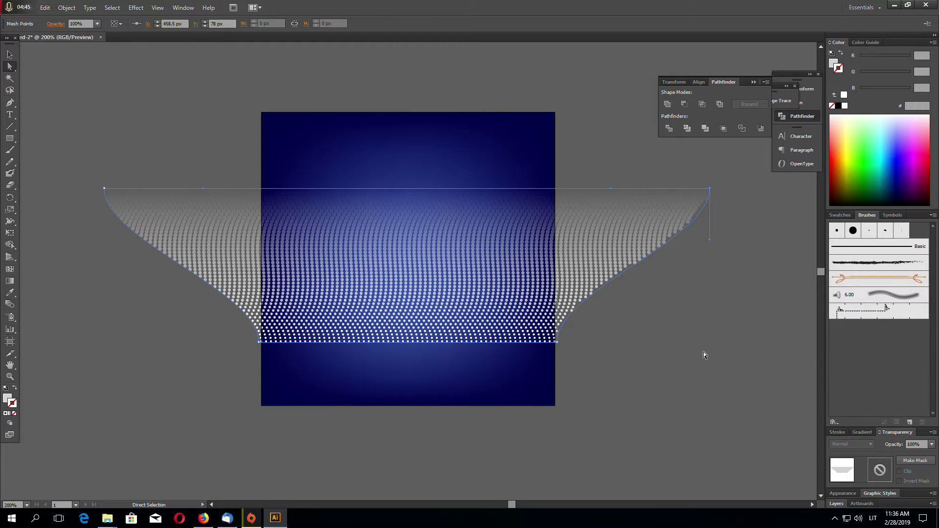
Undo both envelope mesh edits, leaving a plain block of straight dot columns.
key(ctrl+plus)
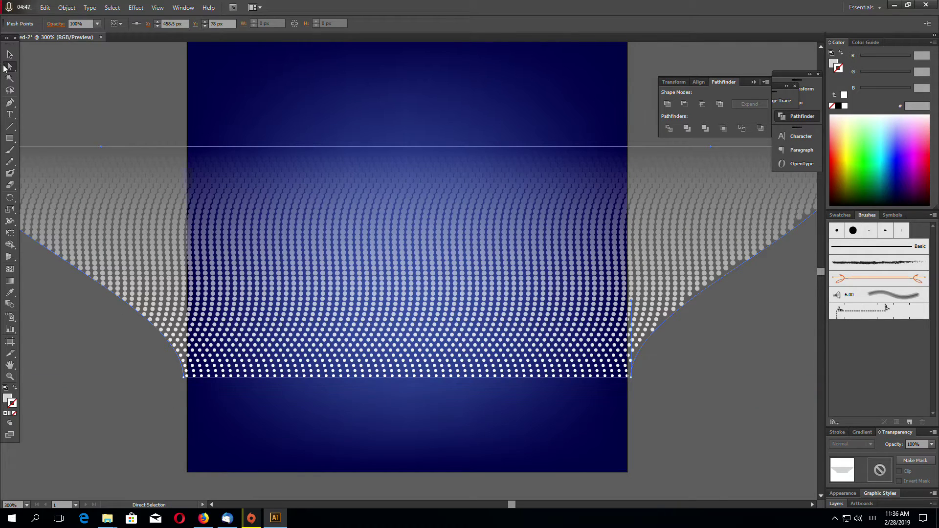
key(v)
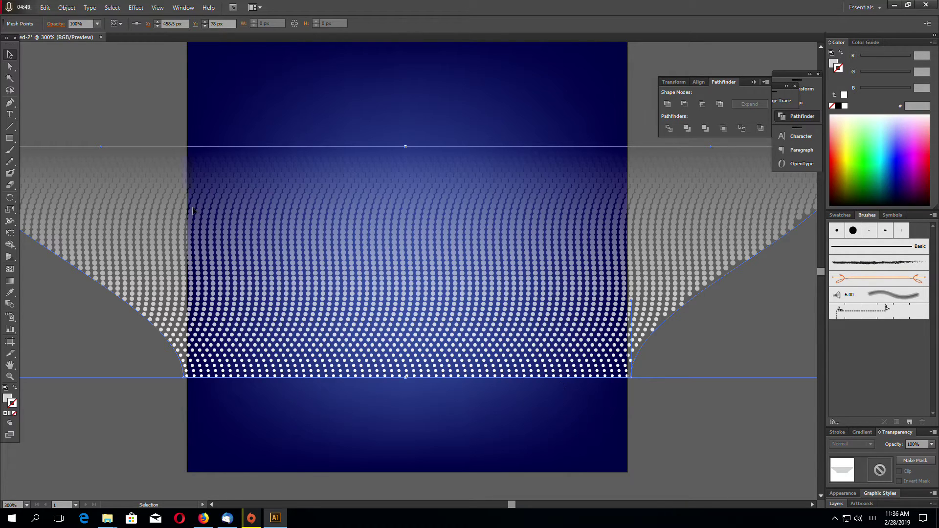
key(ctrl+z)
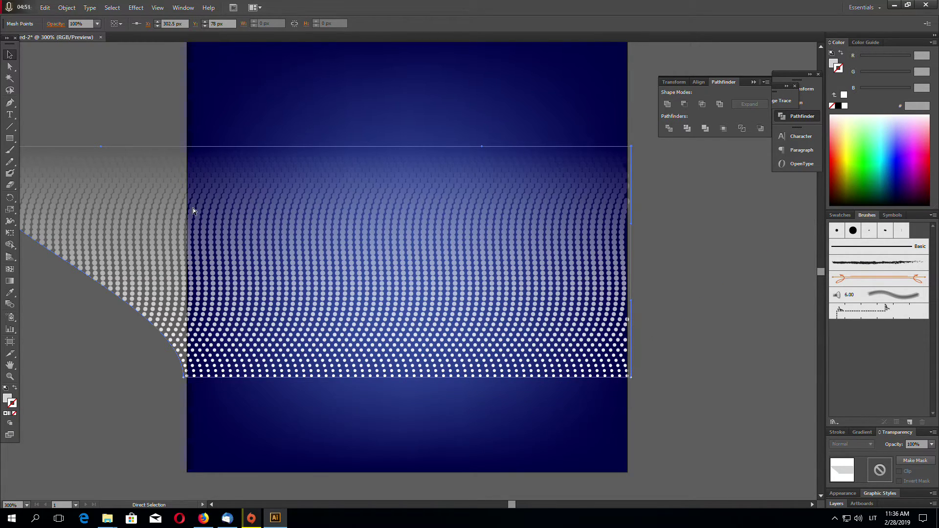
key(ctrl+z)
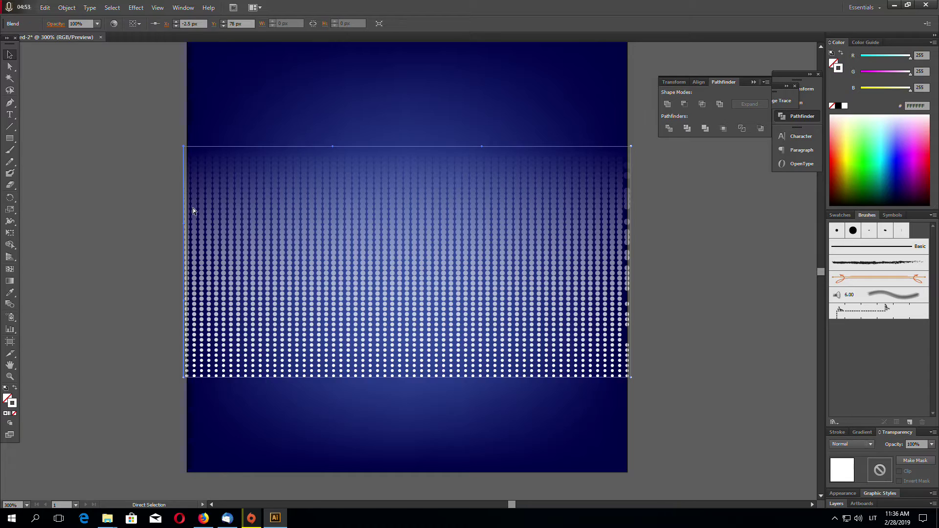
Expand the dot blend into a group of separate dots with Object > Expand.
key(v)
click(83, 115)
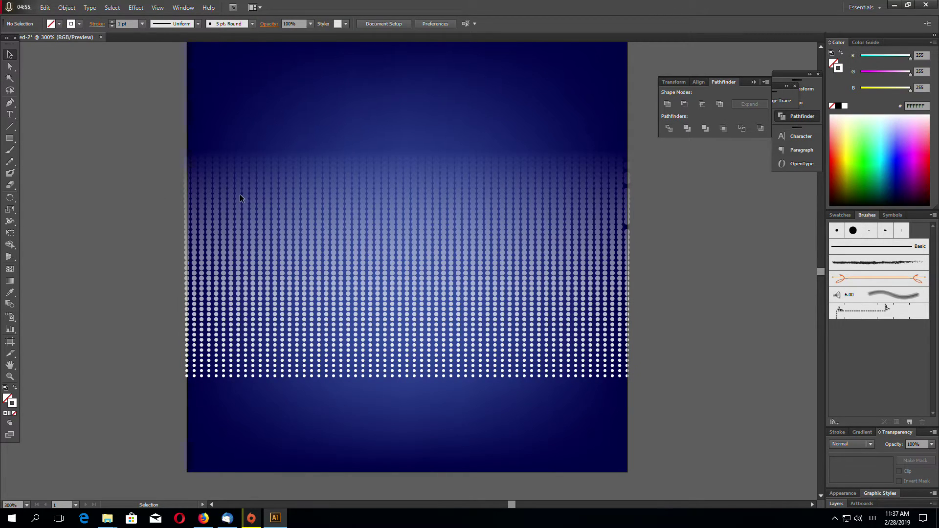
click(277, 245)
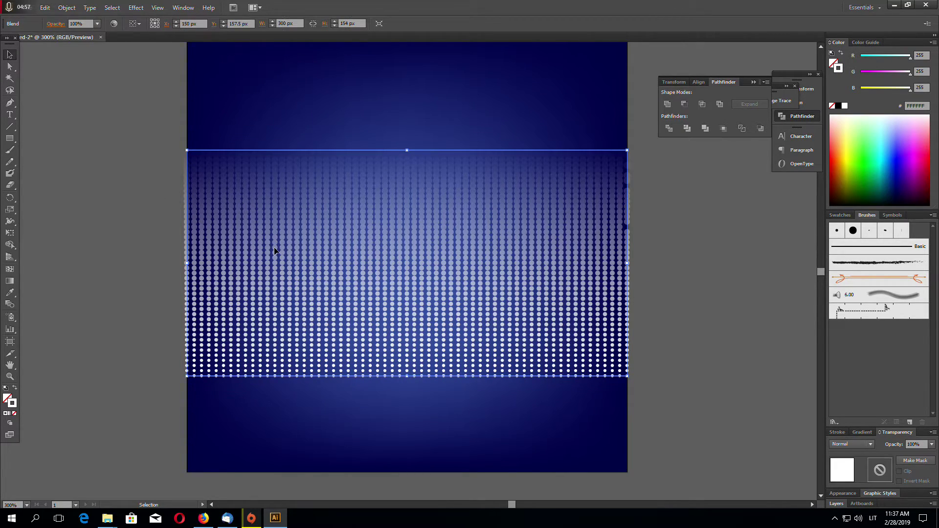
click(66, 7)
click(98, 111)
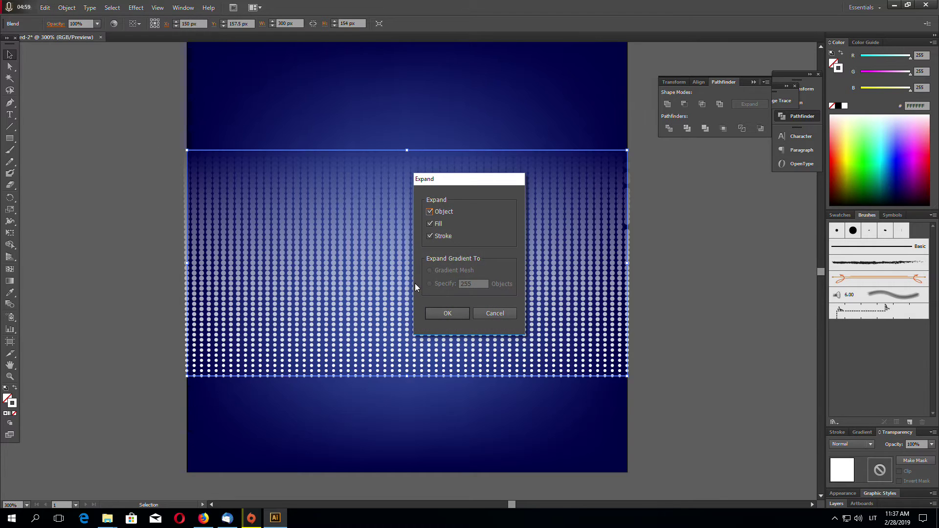
click(450, 314)
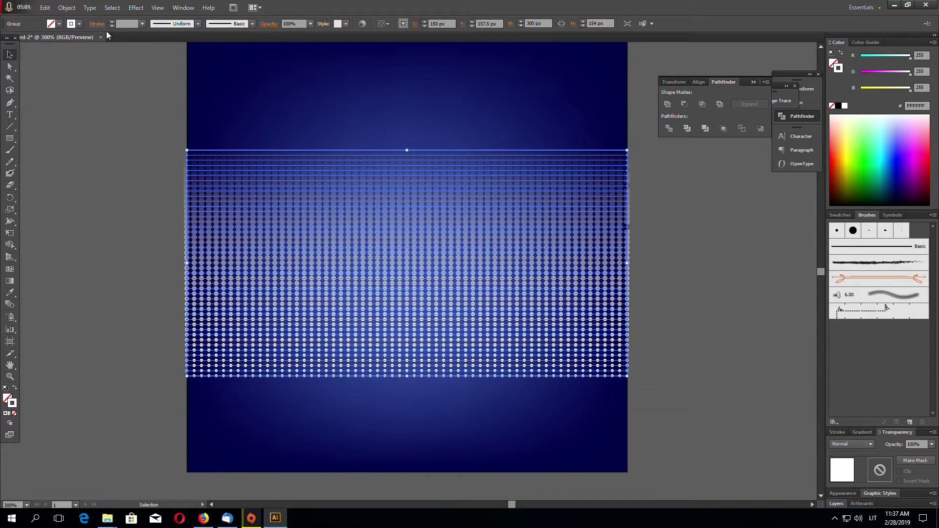
Wrap the expanded dots in an envelope mesh with 1 row and 1 column.
click(67, 8)
mouse_move(110, 238)
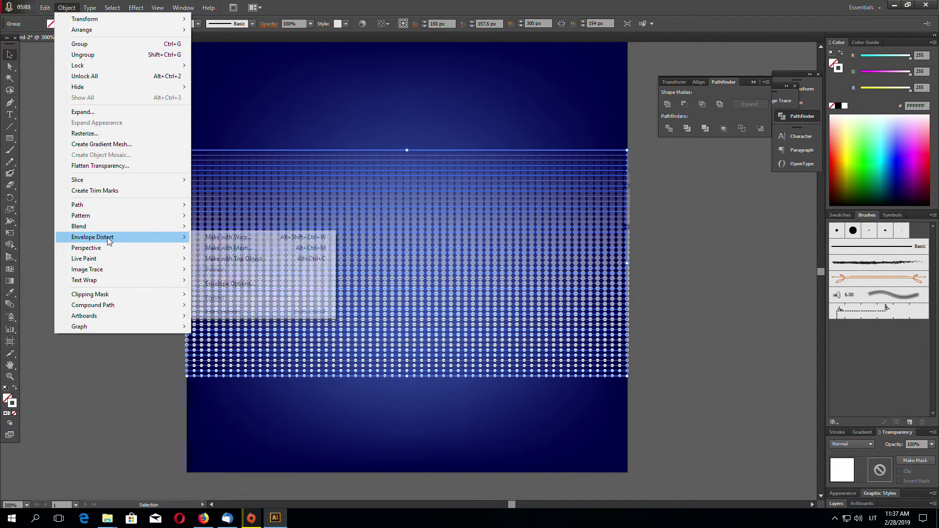
click(268, 247)
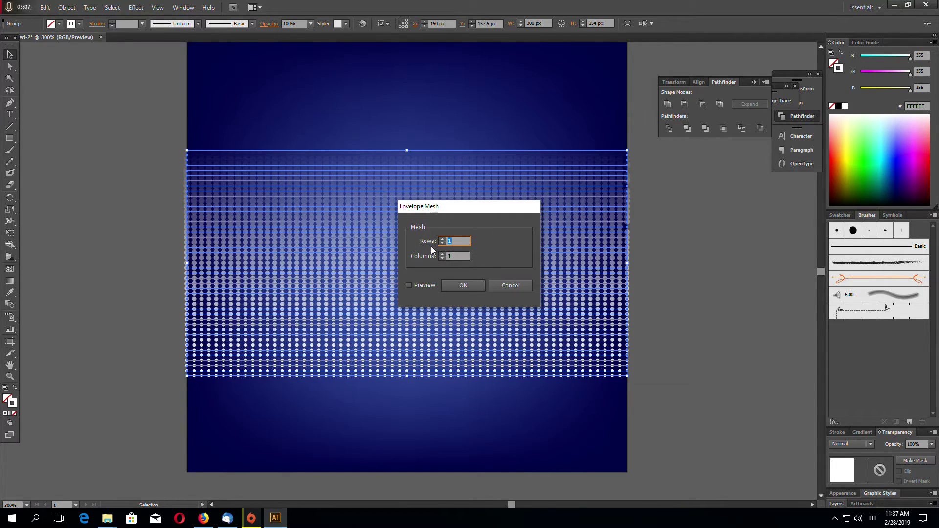
click(463, 285)
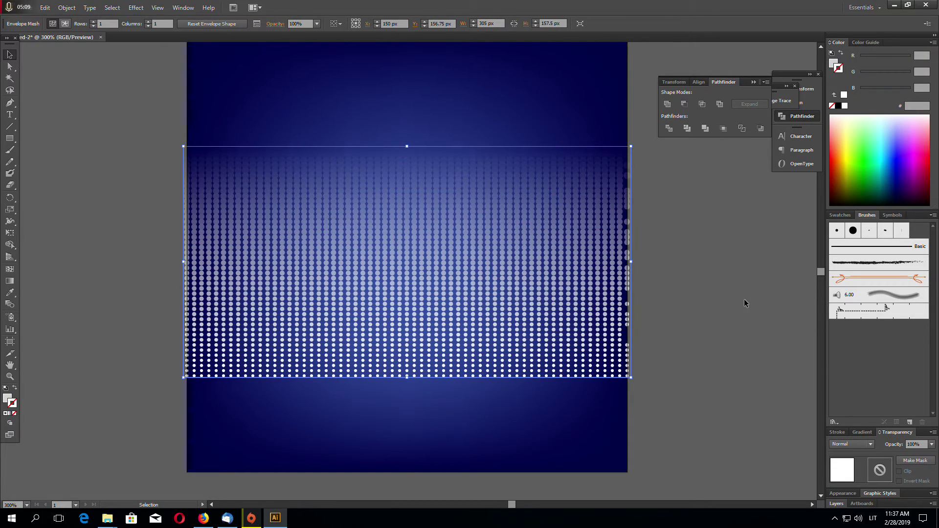
Drag the envelope's top-left corner far left and top-right corner far right, then fine-tune both.
click(10, 66)
click(183, 147)
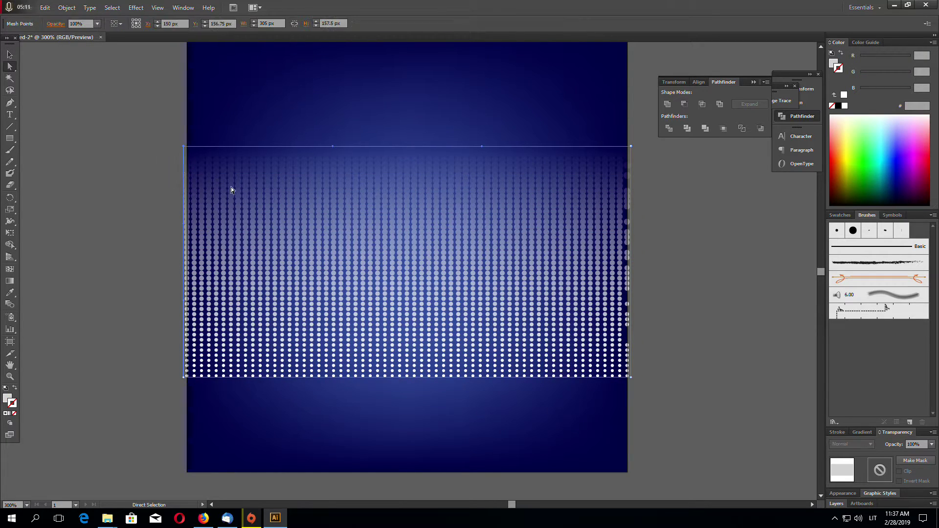
key(ctrl+minus)
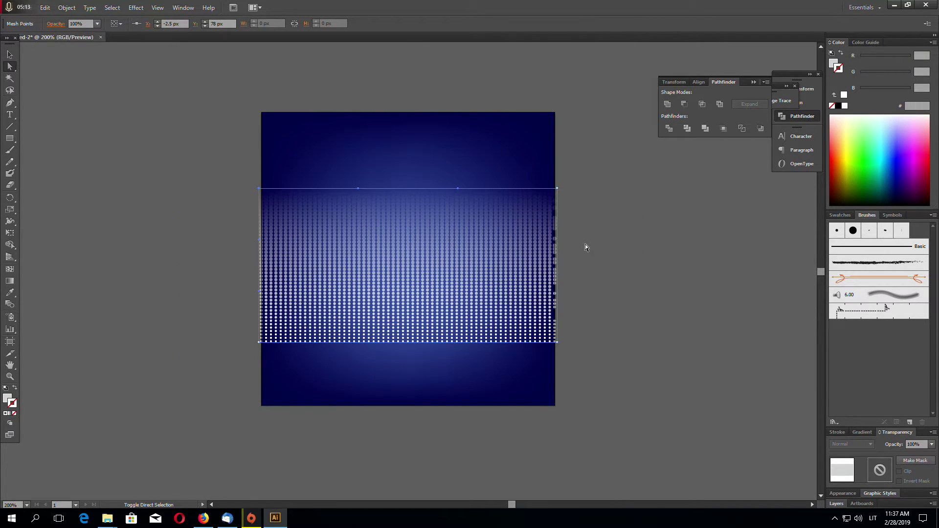
key(shift+Left)
key(shift+Left)
key(shift+Left)
key(shift+Left)
key(shift+Left)
key(shift+Left)
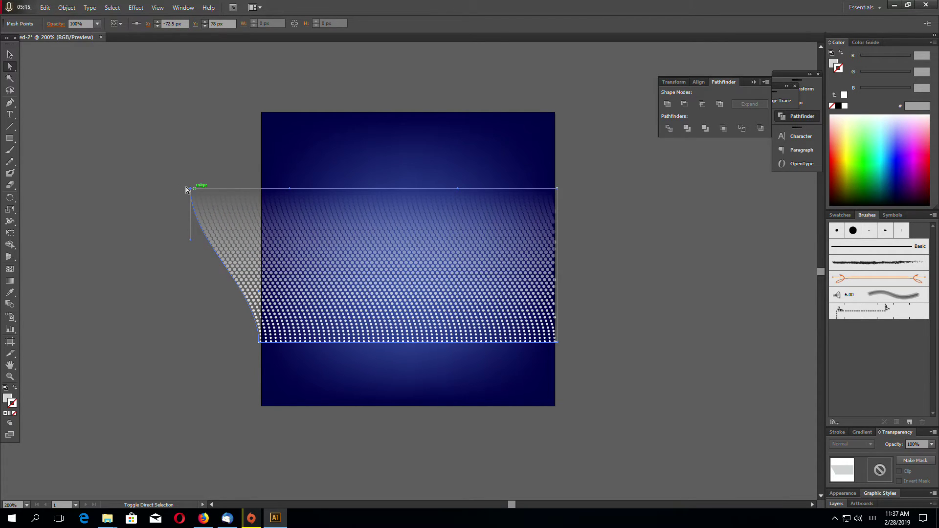
click(98, 194)
drag(190, 190, 67, 194)
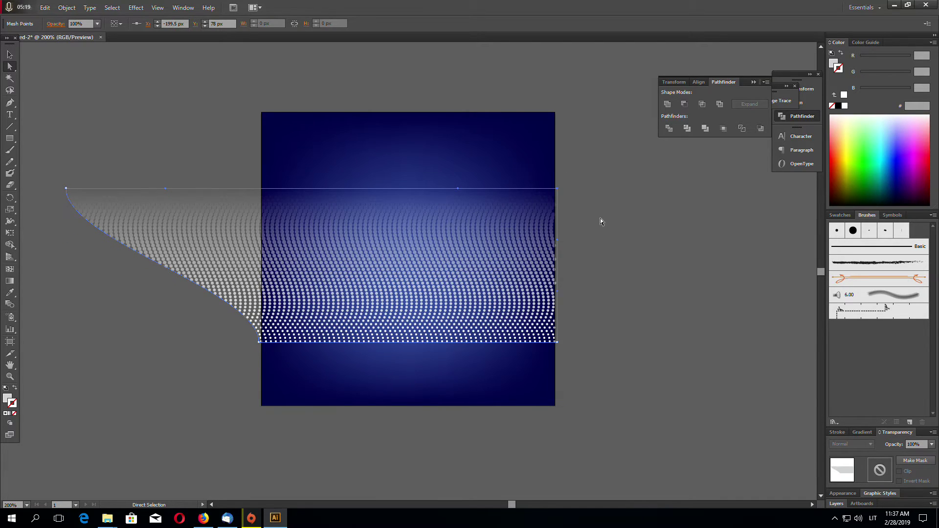
click(656, 198)
drag(556, 188, 763, 189)
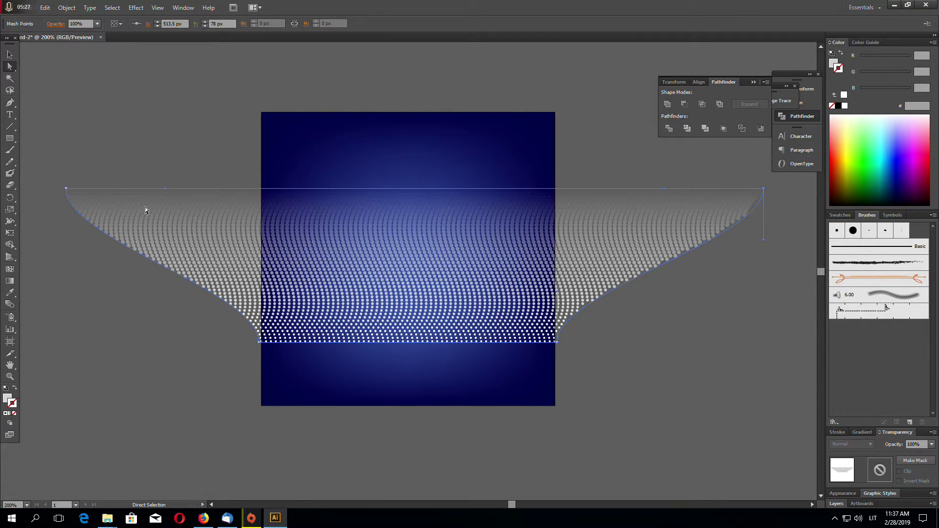
mouse_move(71, 189)
mouse_down()
mouse_move(151, 192)
mouse_move(66, 188)
mouse_up()
drag(763, 188, 759, 186)
key(ctrl+plus)
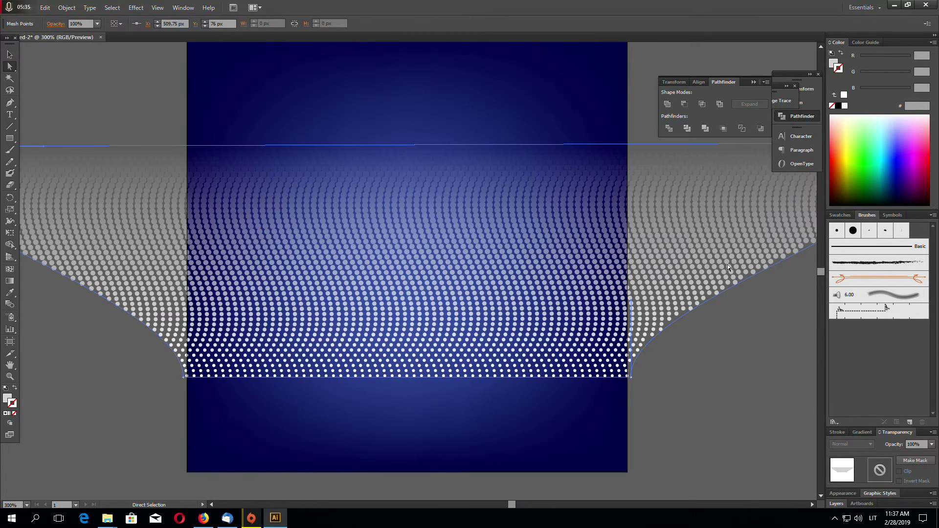
Add four new mesh points across the dot envelope with the Mesh tool.
click(10, 269)
click(240, 196)
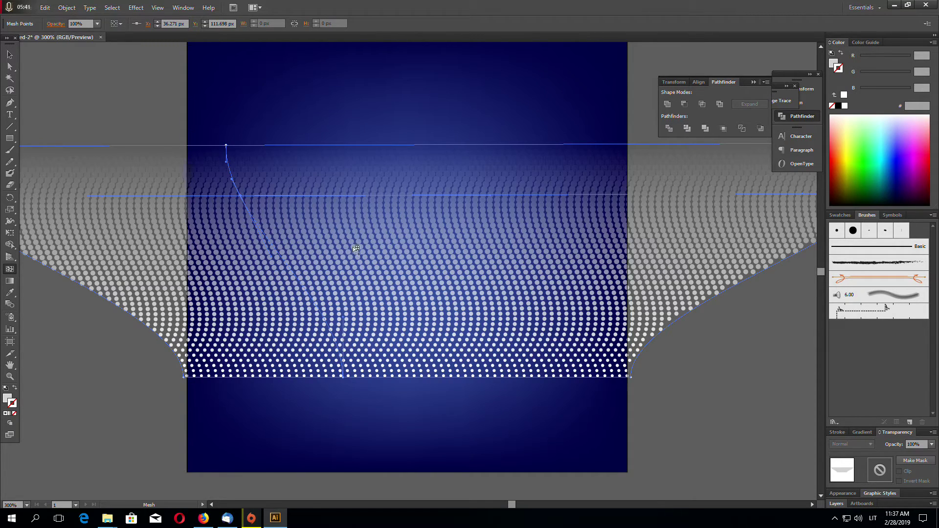
click(443, 269)
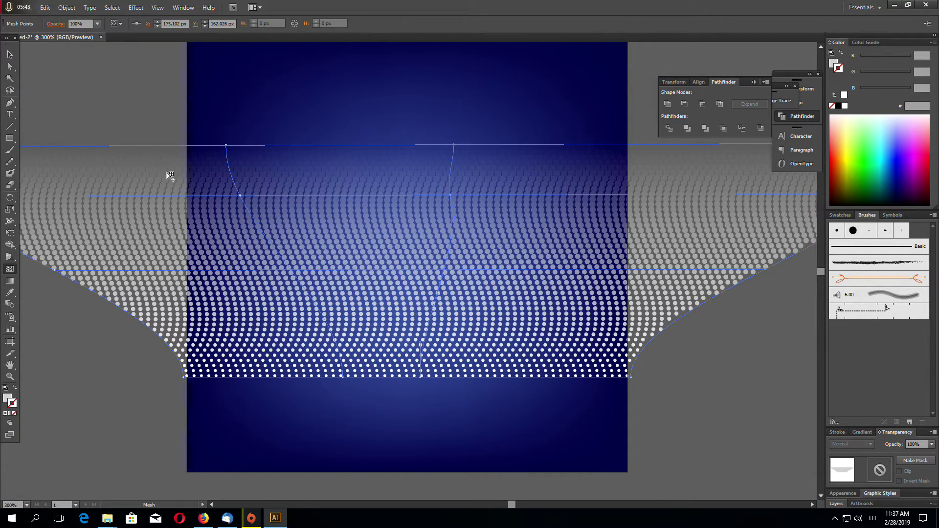
click(326, 322)
click(576, 321)
Reshape the upper mesh anchors and handles to curve the dot field's top edge.
click(9, 66)
click(219, 138)
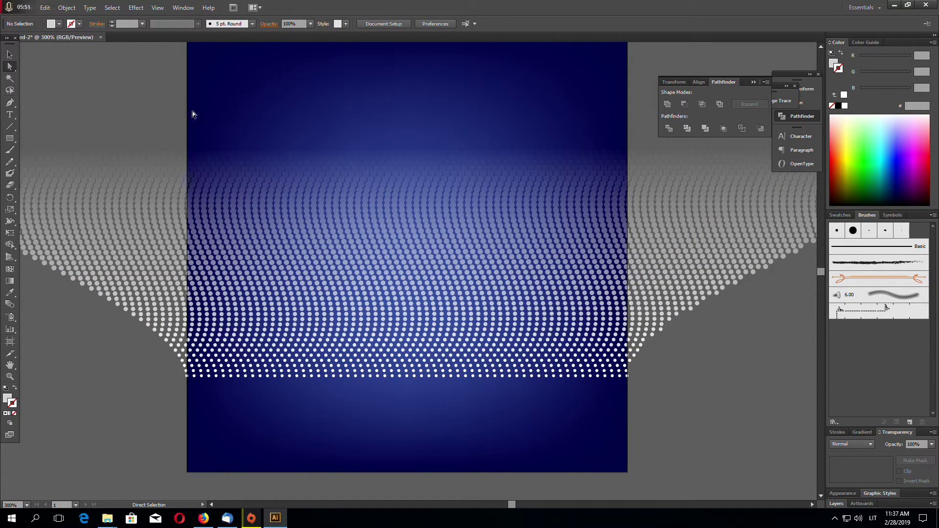
drag(230, 144, 247, 223)
drag(453, 144, 449, 228)
drag(454, 164, 442, 133)
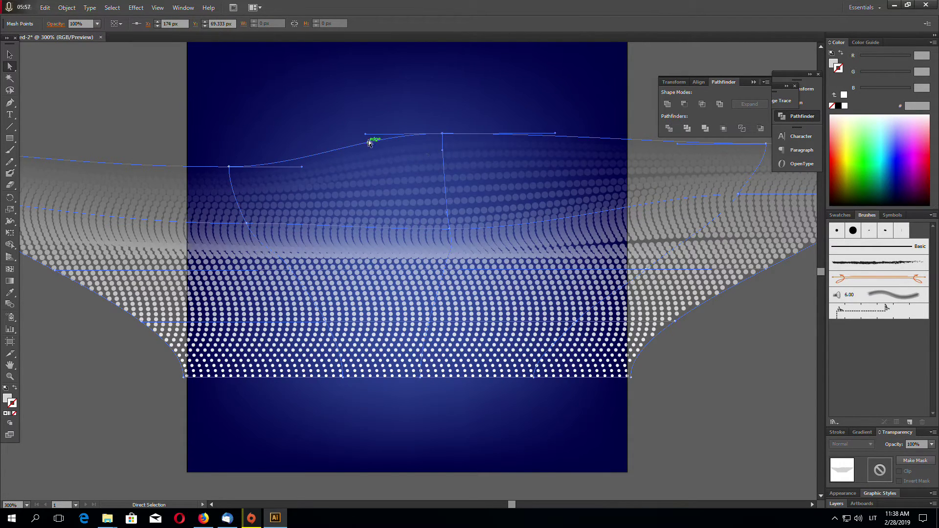
drag(365, 133, 344, 100)
drag(302, 166, 319, 183)
drag(445, 138, 441, 177)
drag(449, 228, 443, 216)
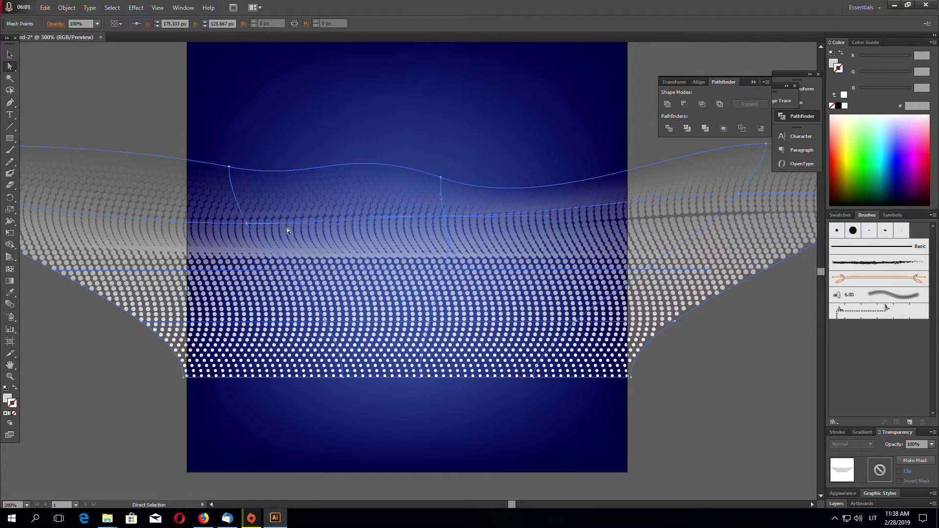
drag(246, 222, 239, 207)
Lower the envelope's top-right edge.
key(ctrl+minus)
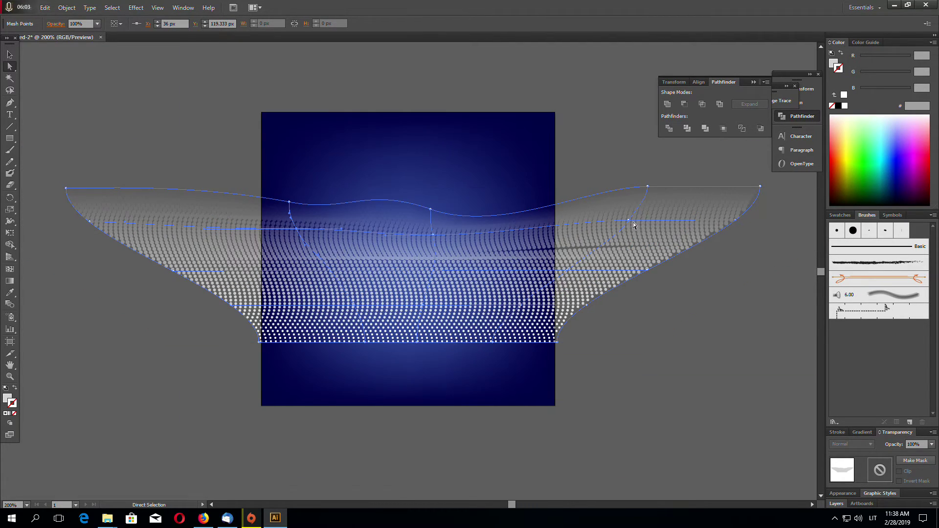
click(629, 218)
drag(646, 189, 634, 217)
click(414, 375)
key(ctrl+plus)
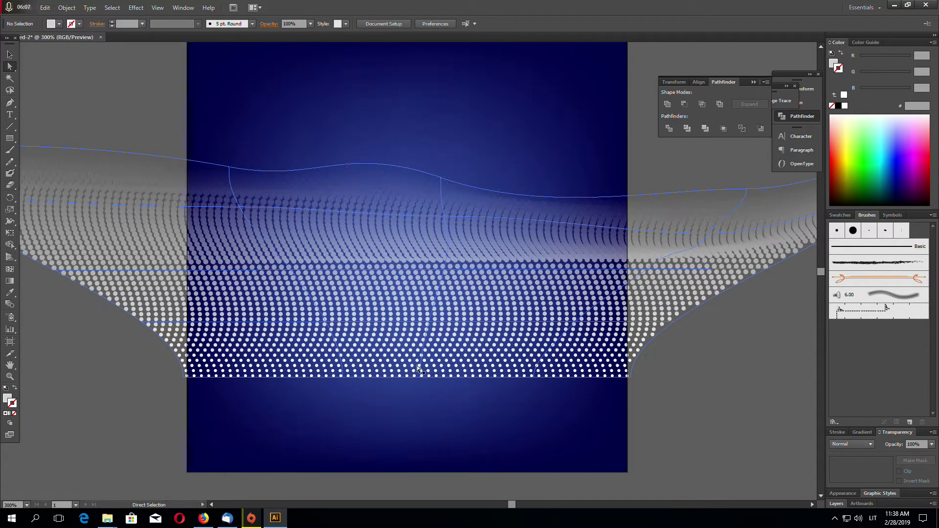
Drag the lower-row and bottom-edge mesh anchors into a scalloped, downward-bulging bottom curve.
click(365, 292)
drag(292, 272, 283, 292)
drag(325, 327, 333, 332)
drag(433, 323, 441, 332)
drag(577, 323, 571, 306)
drag(533, 376, 536, 359)
drag(421, 377, 419, 391)
drag(343, 379, 337, 392)
drag(225, 387, 247, 348)
drag(634, 360, 643, 397)
Smooth the bottom-edge and lower-right mesh anchors into deeper, gentler waves.
click(444, 400)
click(425, 387)
click(421, 391)
drag(338, 332, 335, 316)
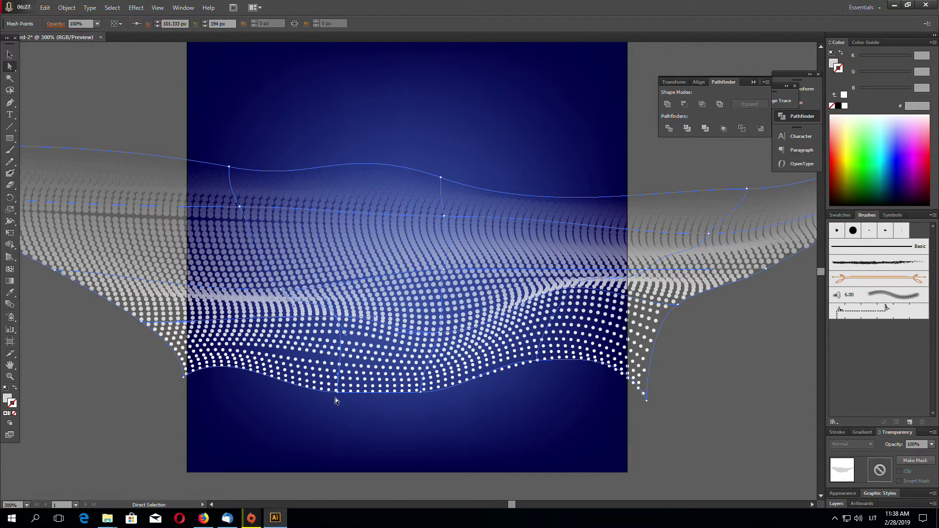
drag(345, 382, 326, 338)
drag(456, 382, 465, 369)
drag(646, 400, 652, 360)
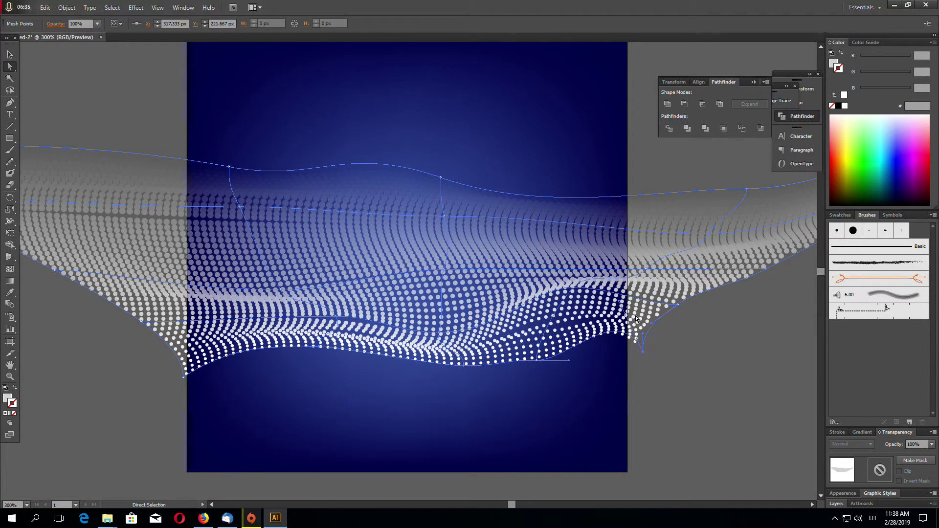
mouse_move(620, 305)
mouse_down()
mouse_move(614, 329)
mouse_move(630, 308)
mouse_move(620, 303)
mouse_up()
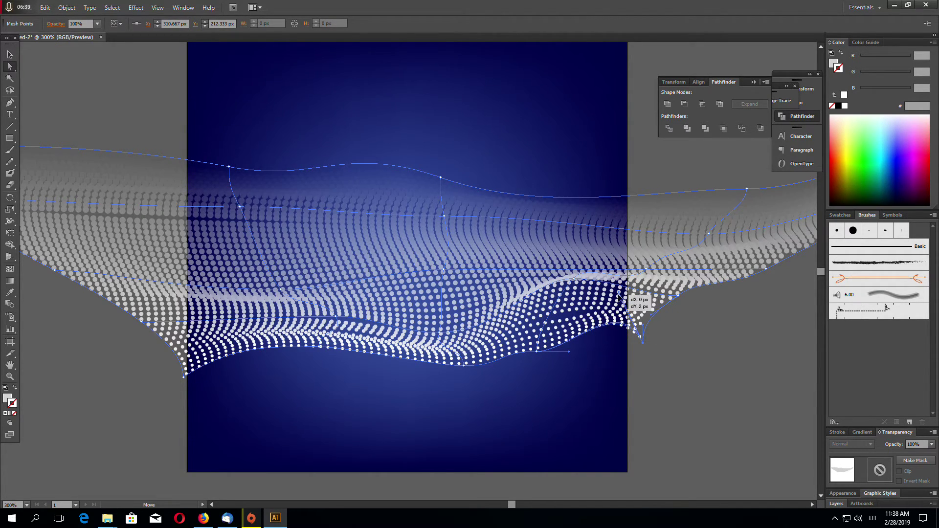
drag(618, 295, 618, 294)
drag(629, 325, 632, 338)
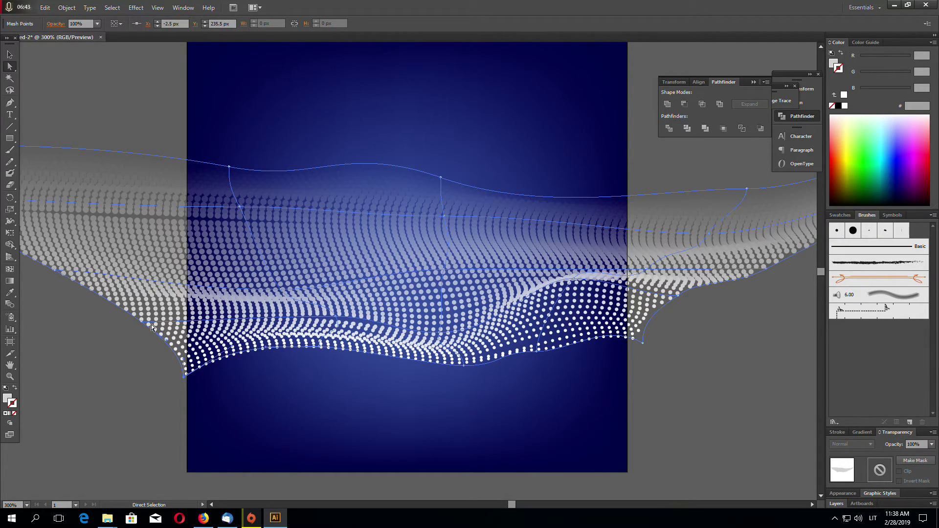
drag(142, 321, 139, 317)
Adjust the upper mesh anchors and the top-right handle to give the top edge a gentle wave.
drag(240, 206, 246, 239)
mouse_move(445, 217)
mouse_down()
mouse_move(443, 185)
mouse_move(443, 202)
mouse_up()
drag(229, 167, 235, 205)
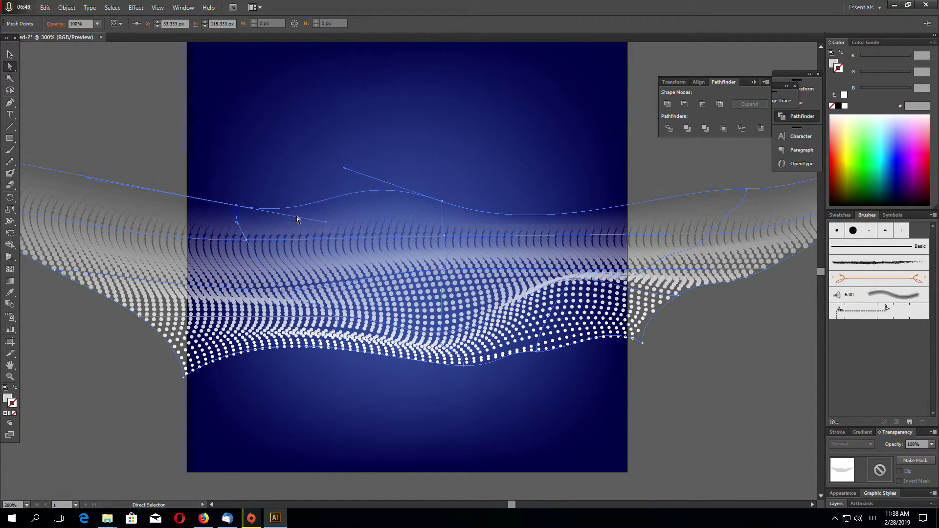
drag(442, 202, 445, 191)
click(747, 189)
drag(751, 191, 748, 205)
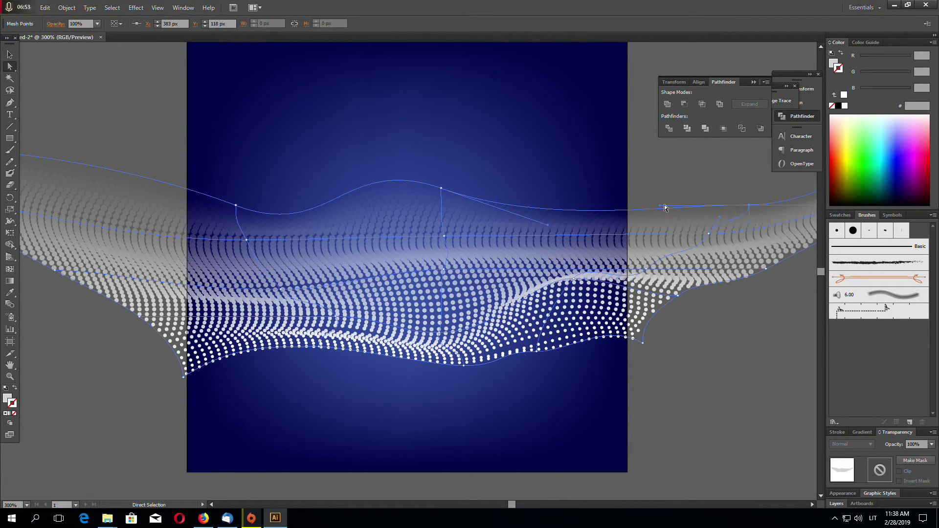
drag(661, 206, 646, 155)
Expand the warped envelope into a group of dot paths.
click(702, 416)
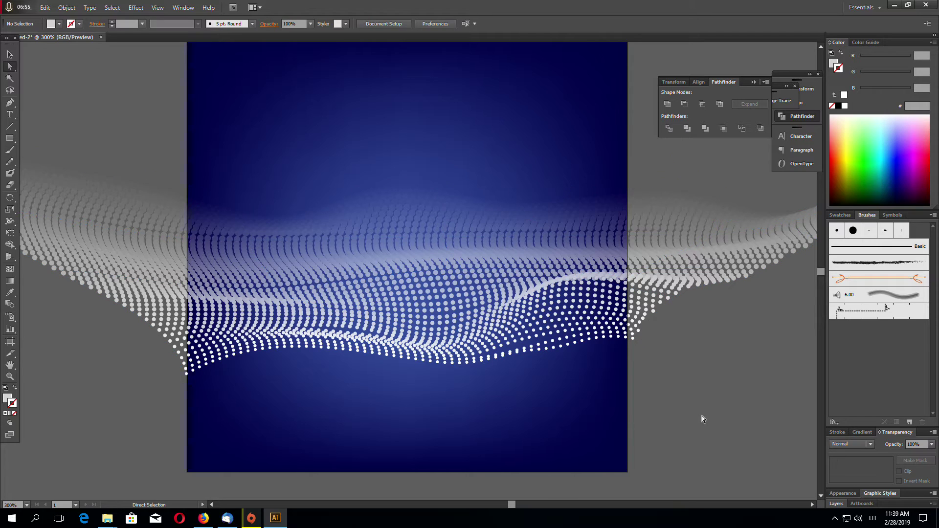
key(ctrl+minus)
key(ctrl+minus)
key(ctrl+minus)
key(ctrl+plus)
key(ctrl+plus)
key(ctrl+plus)
key(ctrl+plus)
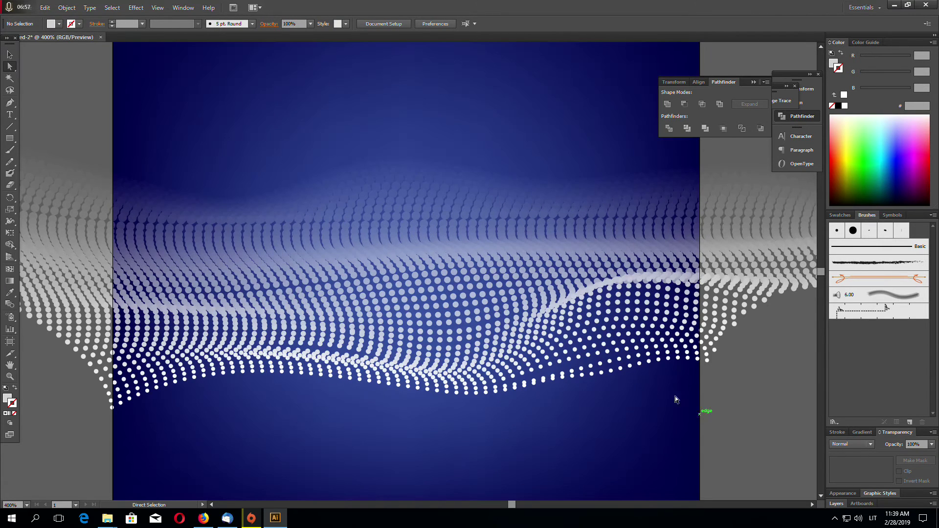
click(382, 306)
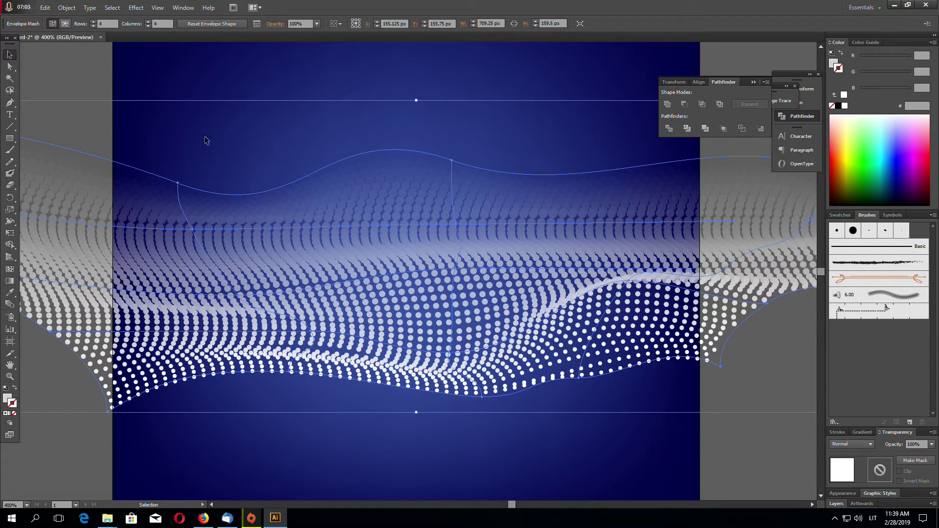
click(67, 7)
click(119, 112)
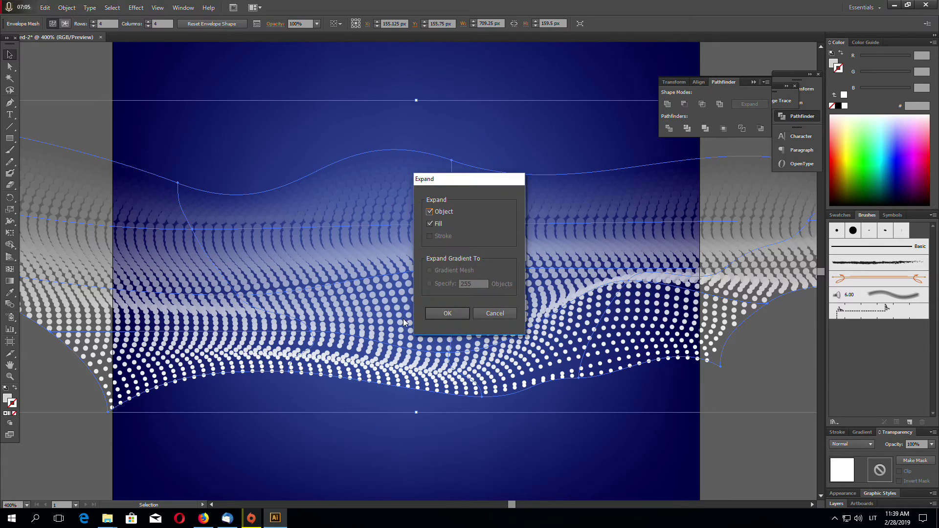
click(452, 313)
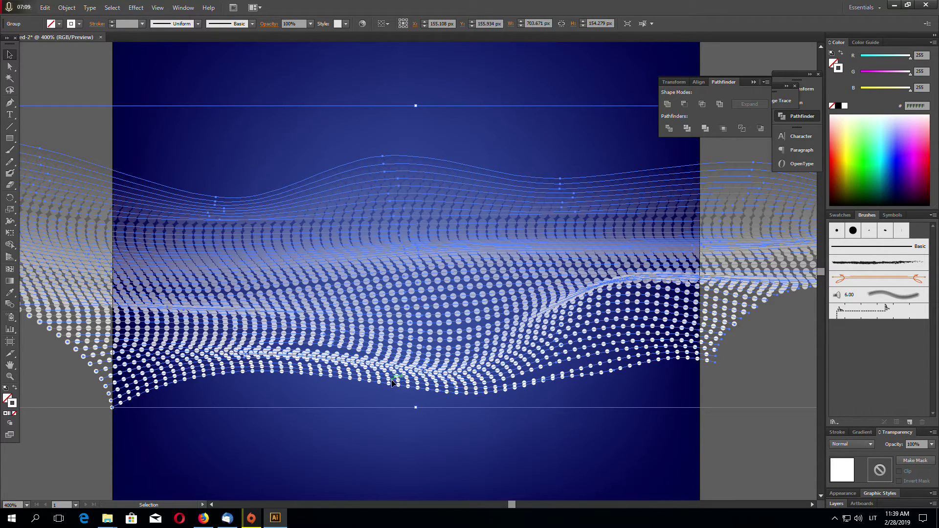
Expand the dots' fills and strokes into plain shapes.
click(71, 9)
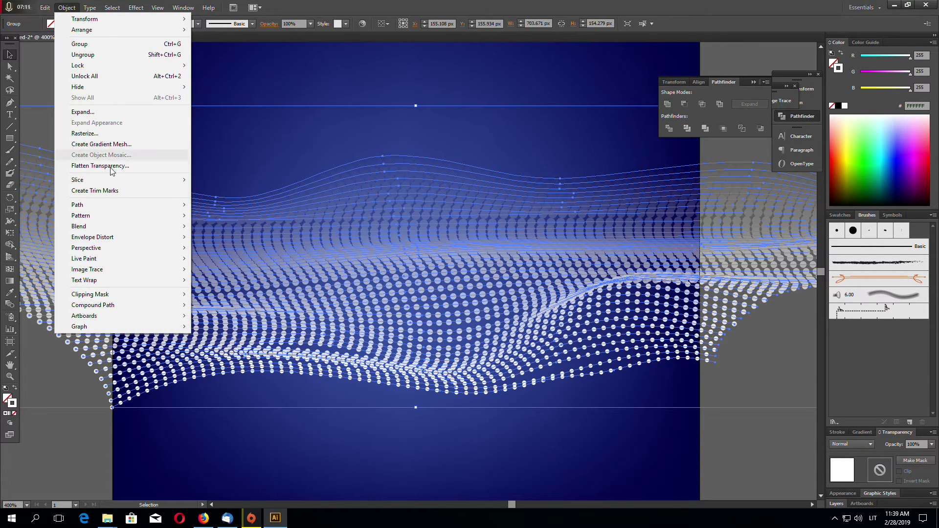
click(117, 112)
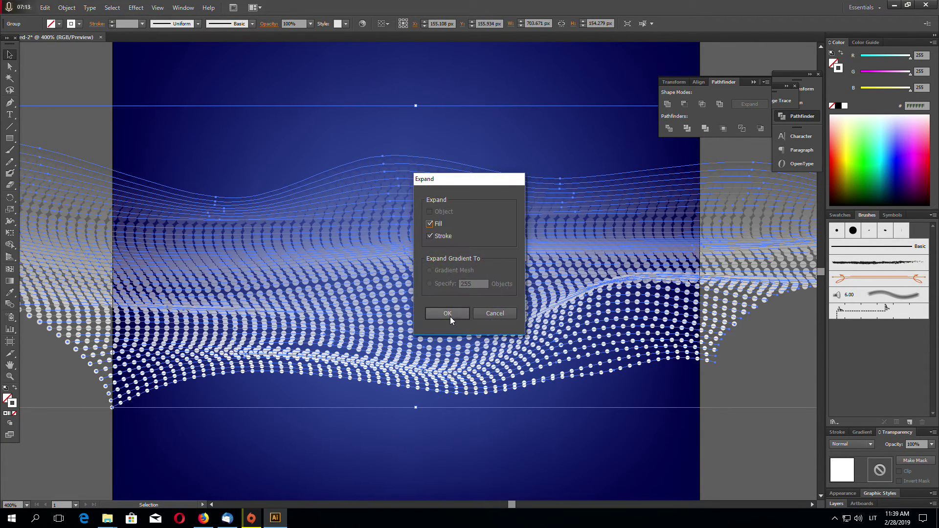
click(448, 314)
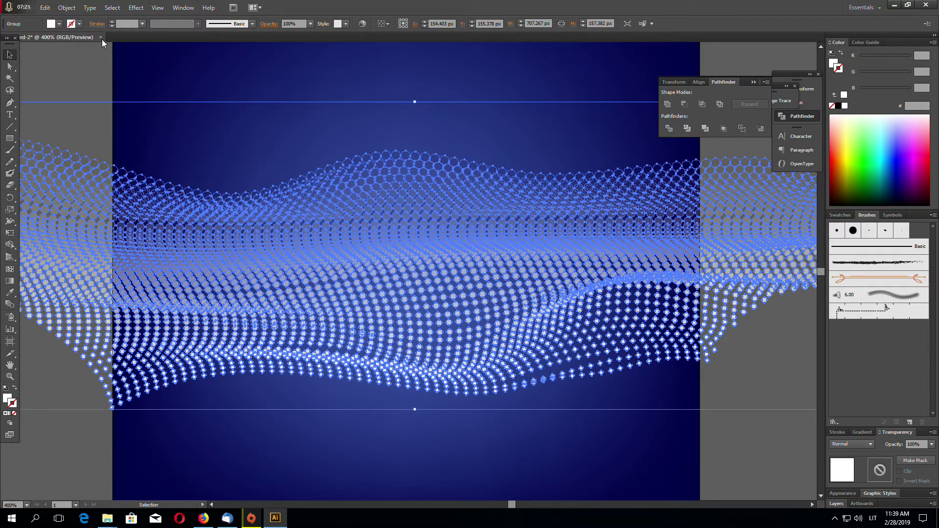
Make white the active fill and release the dots from their compound path.
click(8, 398)
click(67, 8)
mouse_move(116, 307)
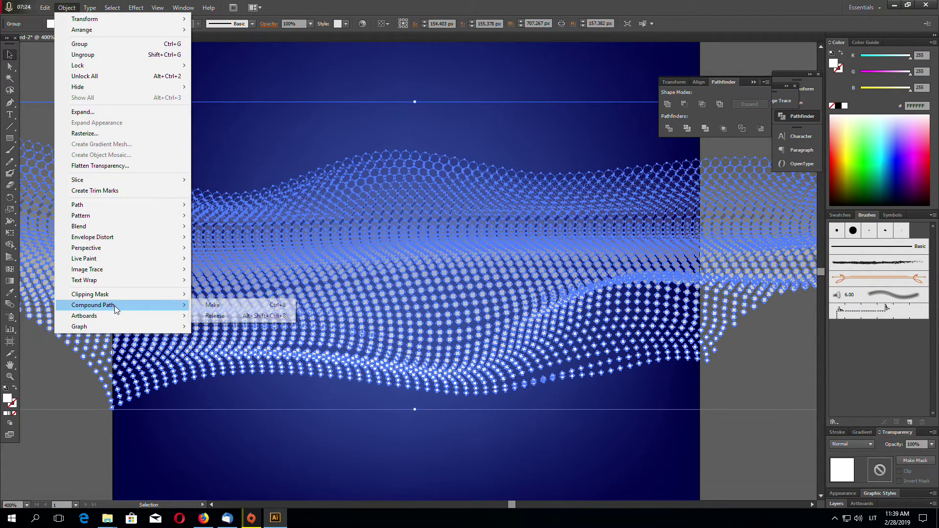
click(242, 315)
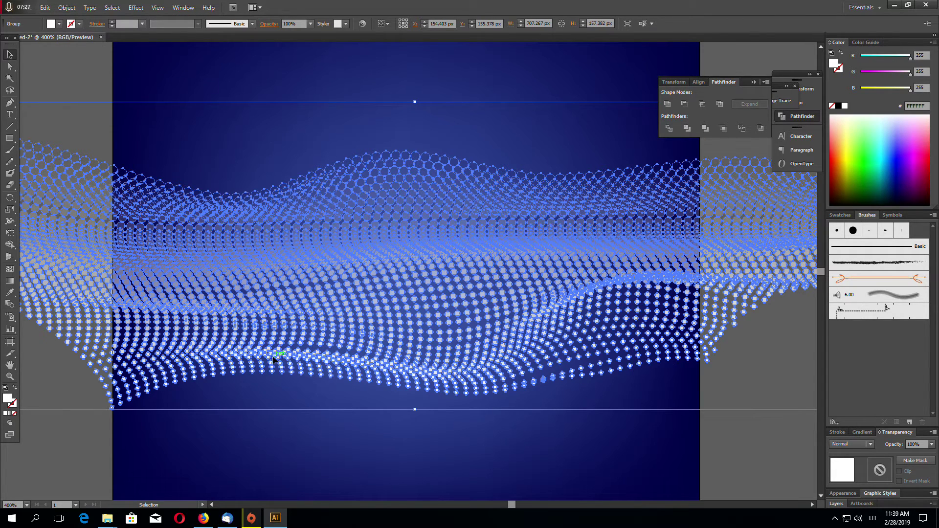
Fill the dots with a white-to-black gradient set to Radial type.
click(10, 414)
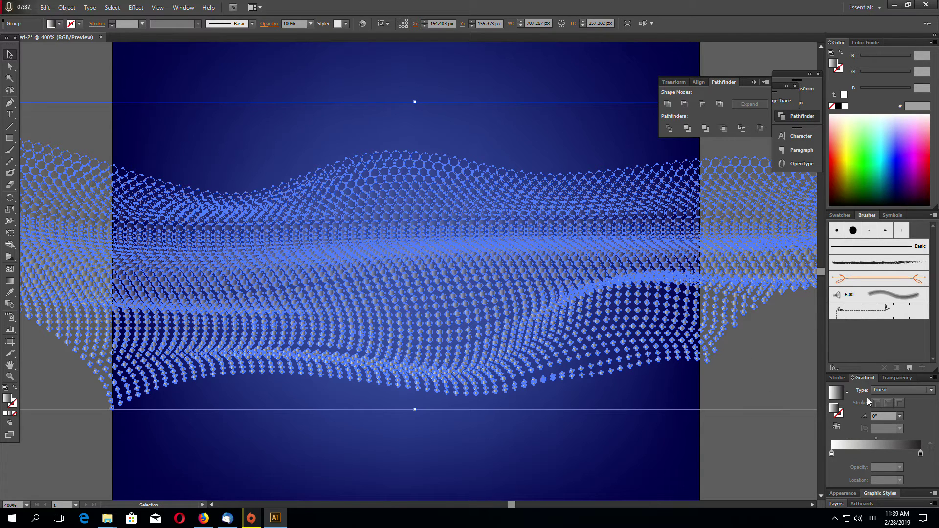
click(894, 390)
click(887, 411)
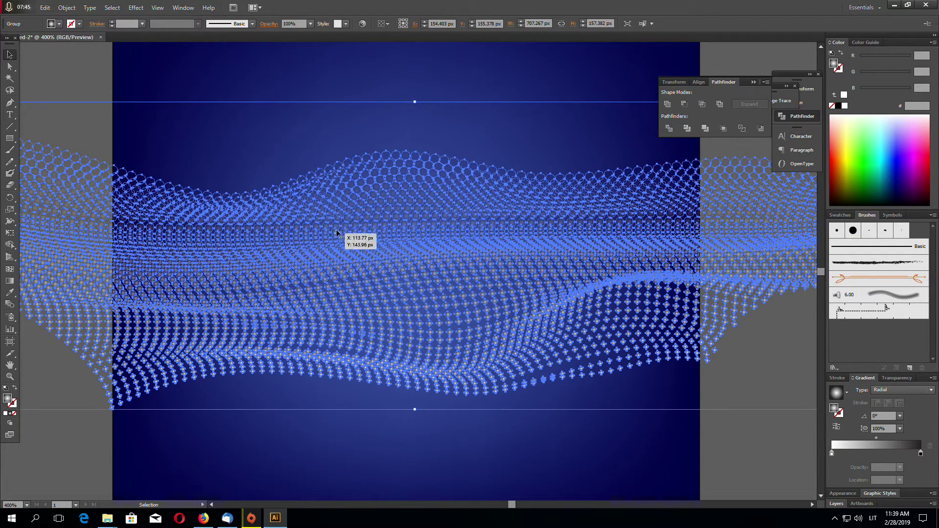
Hide the path edges with View > Hide Edges.
click(184, 8)
mouse_move(158, 9)
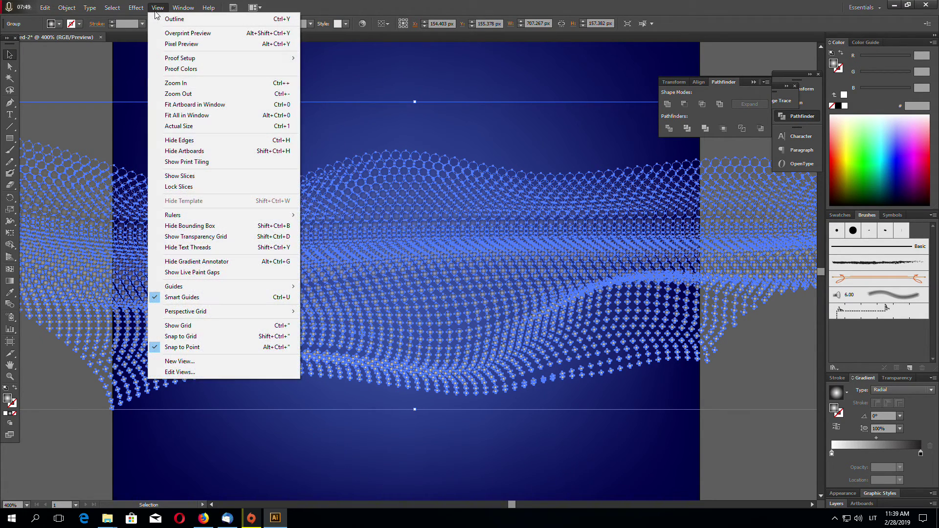
click(193, 141)
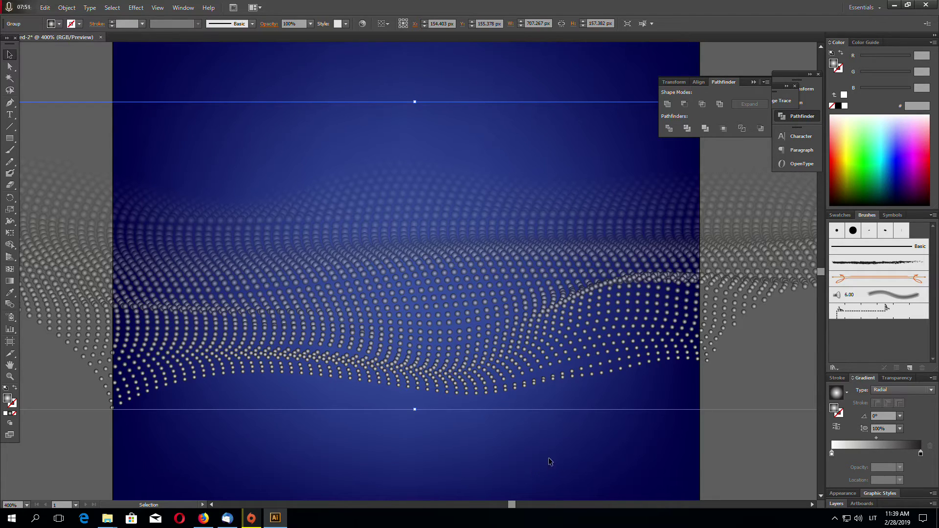
Set the dot group's transparency blend mode to Color Dodge and check the glow up close.
click(900, 379)
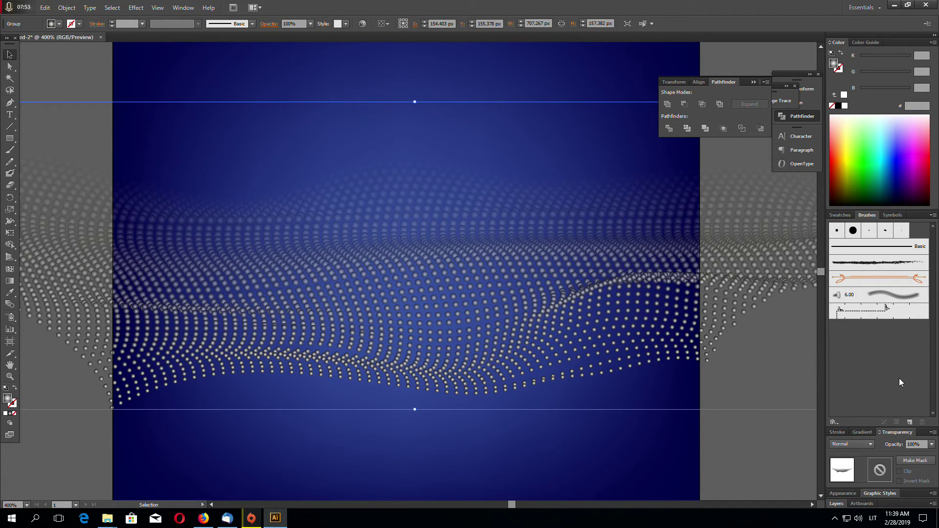
click(861, 444)
click(853, 332)
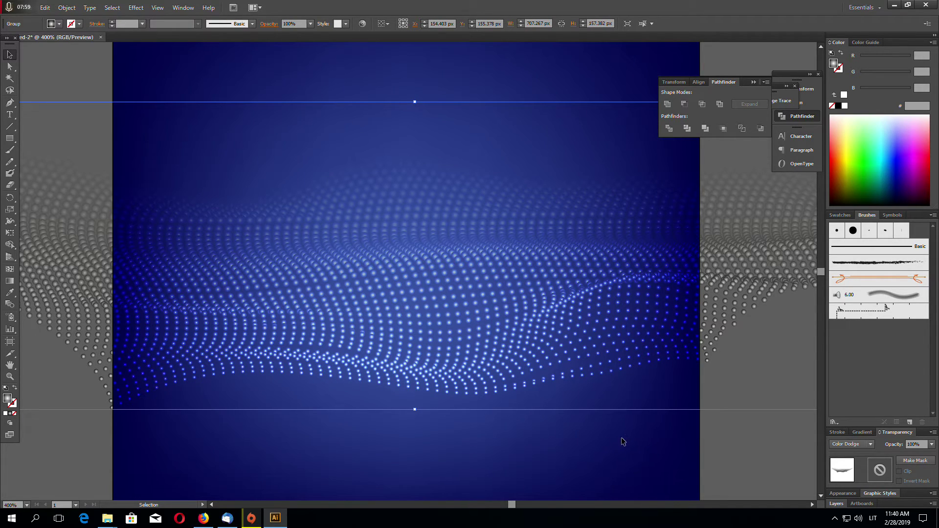
key(ctrl+plus)
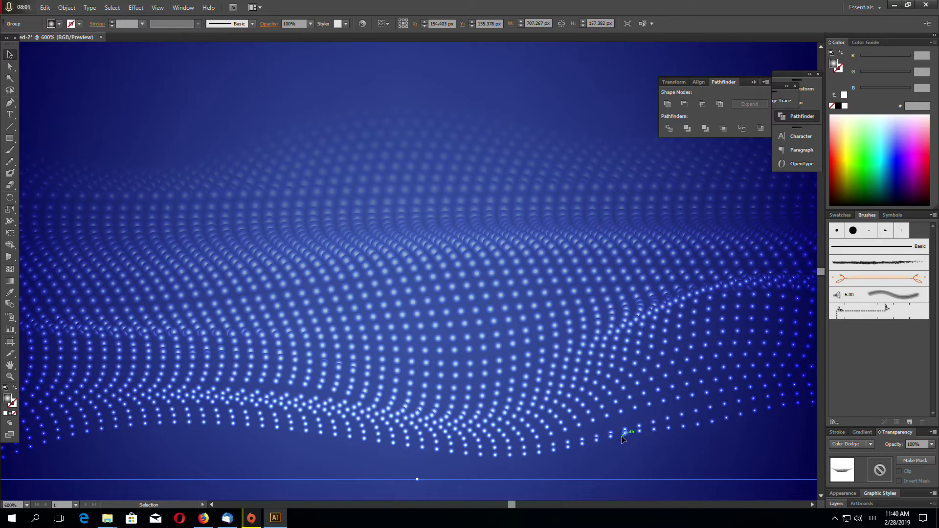
key(ctrl+minus)
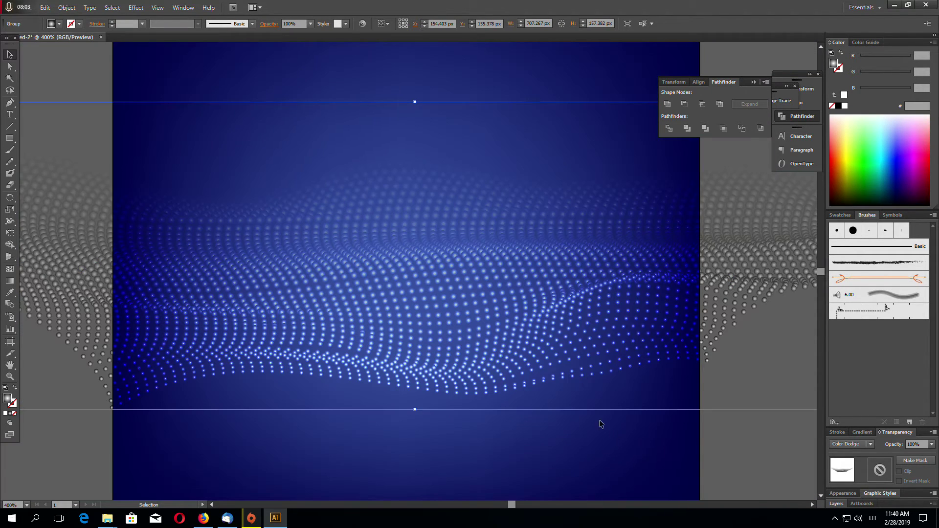
Ungroup the dots and set the result's blend mode to Color Dodge.
right_click(409, 263)
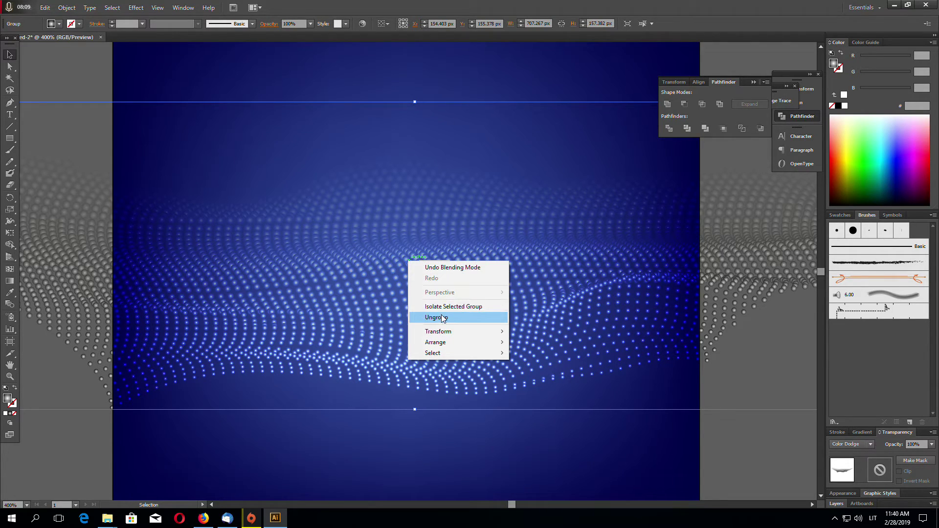
click(437, 317)
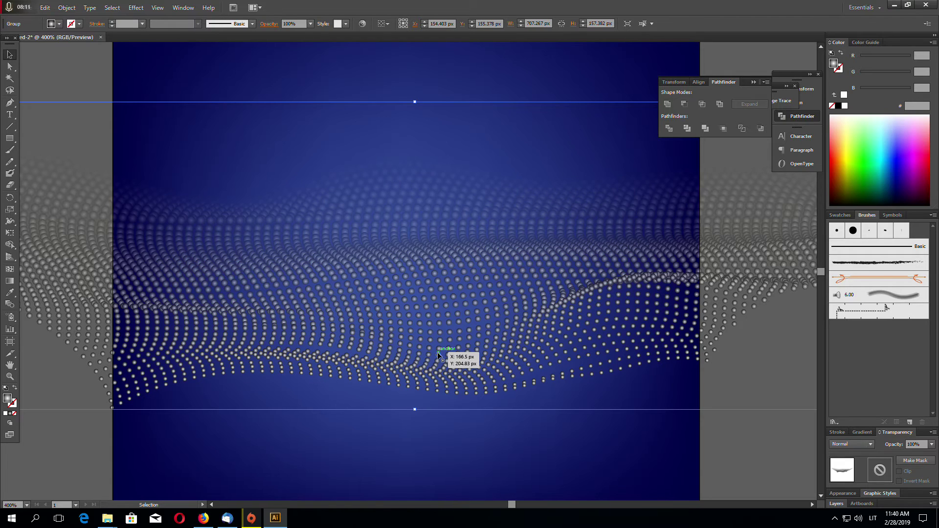
click(861, 444)
click(852, 329)
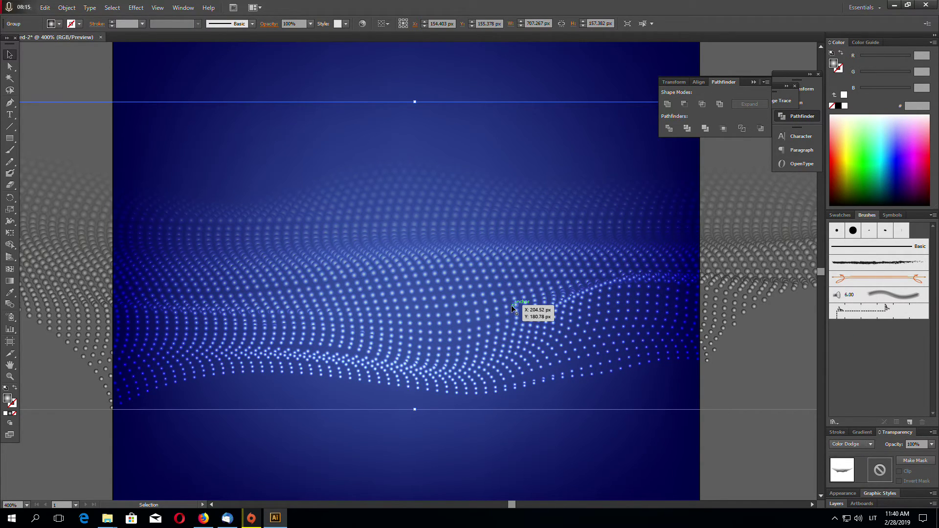
Ungroup again down to individual dots and apply Color Dodge to each.
right_click(428, 269)
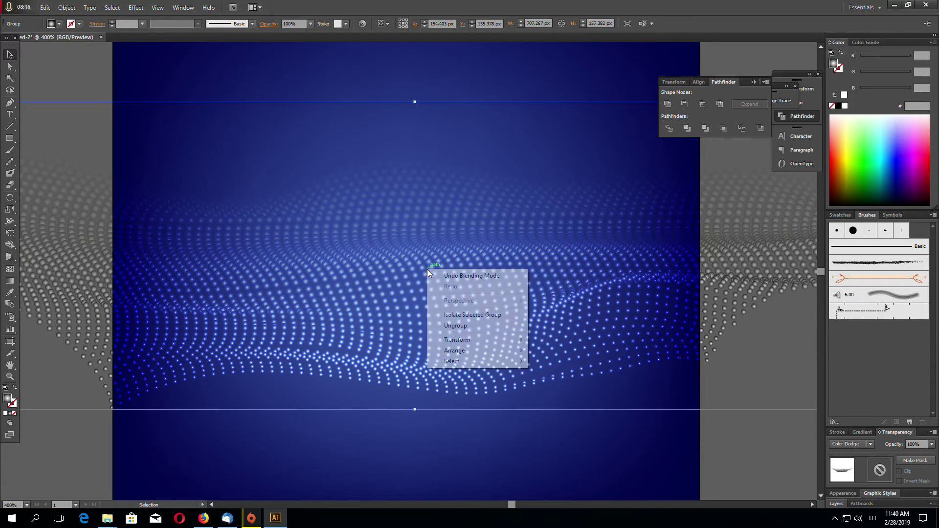
click(464, 324)
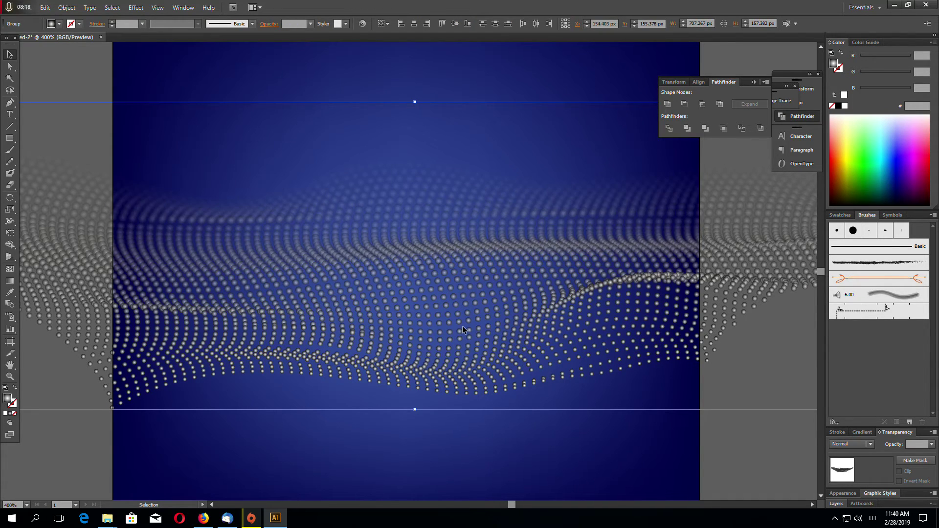
click(851, 443)
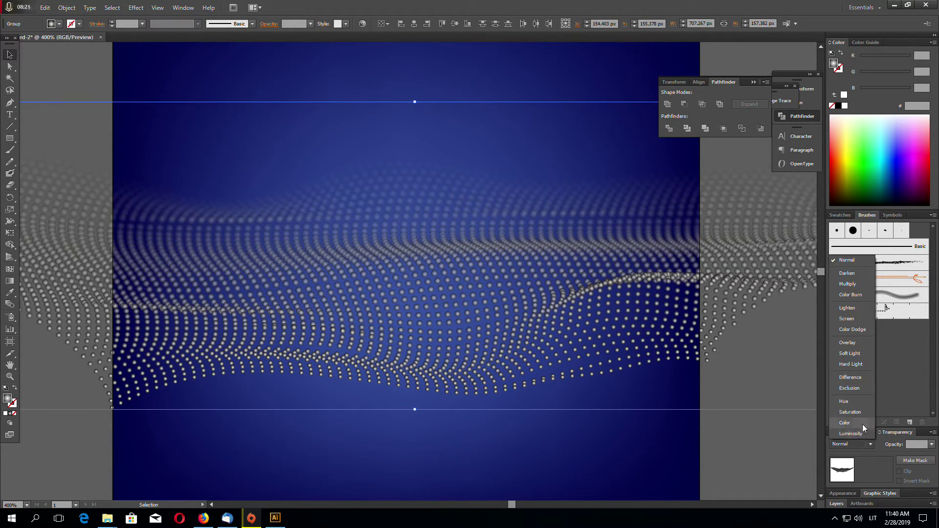
click(852, 329)
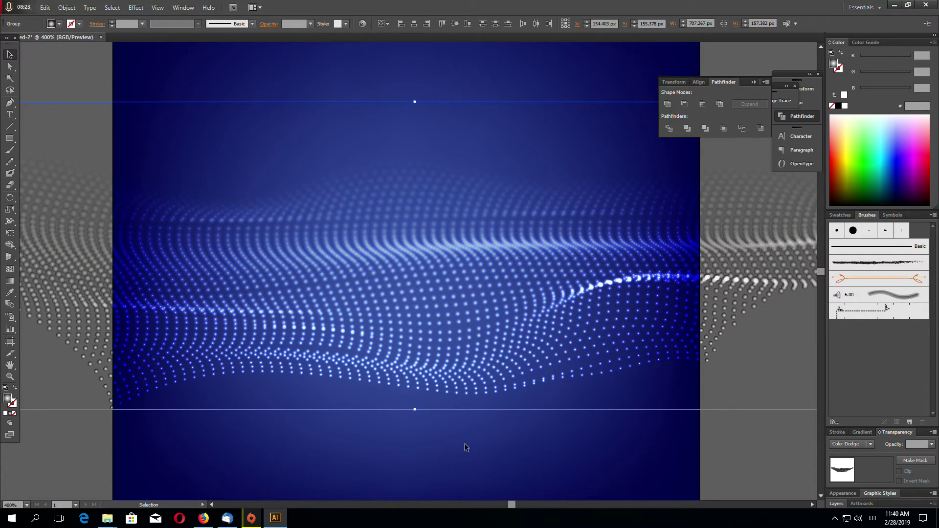
key(ctrl+minus)
key(ctrl+minus)
key(ctrl+minus)
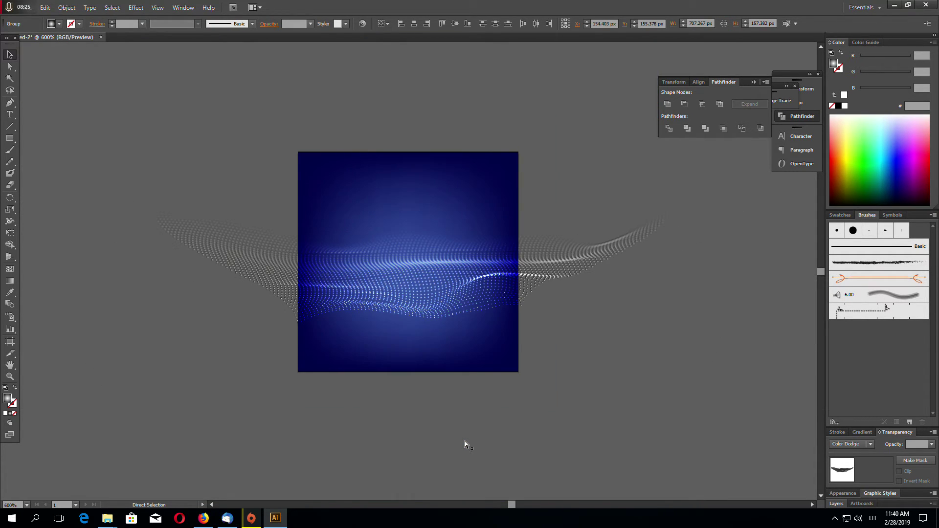
key(ctrl+plus)
key(ctrl+plus)
key(ctrl+plus)
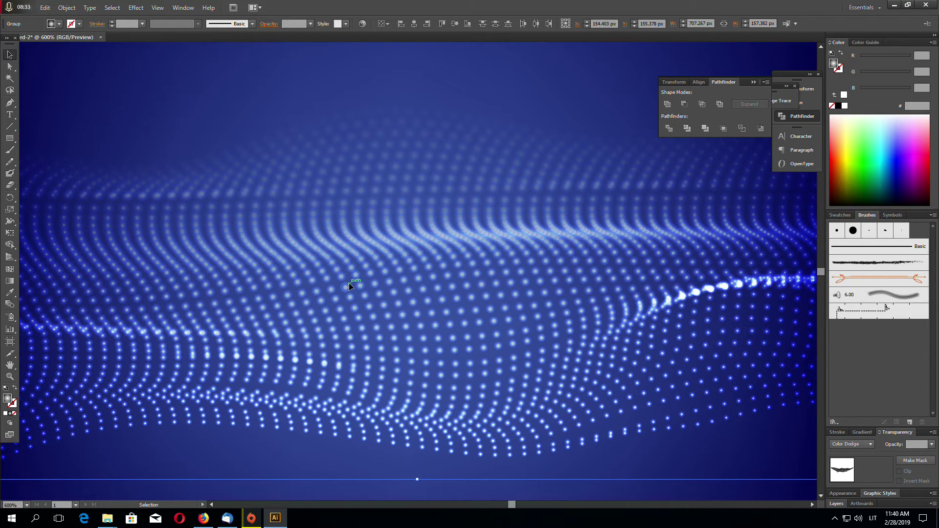
key(ctrl+minus)
key(ctrl+minus)
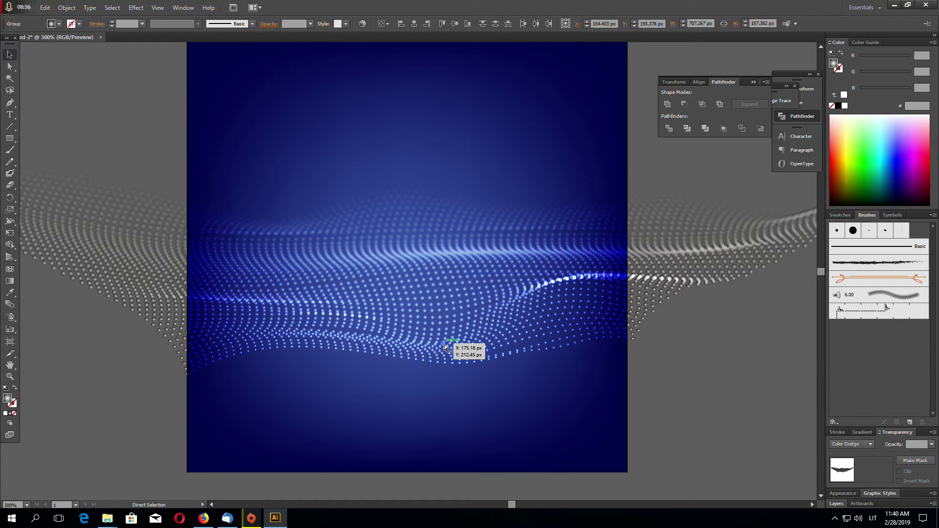
key(ctrl+plus)
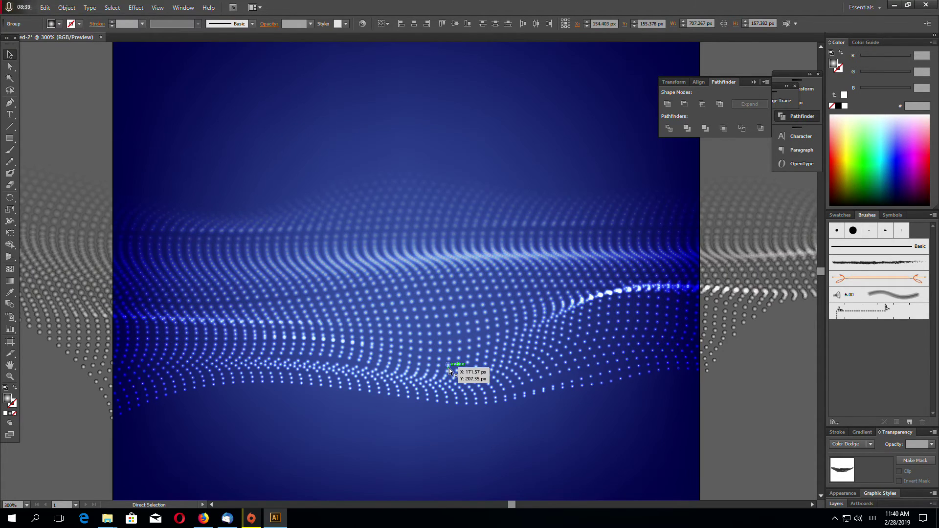
key(ctrl+minus)
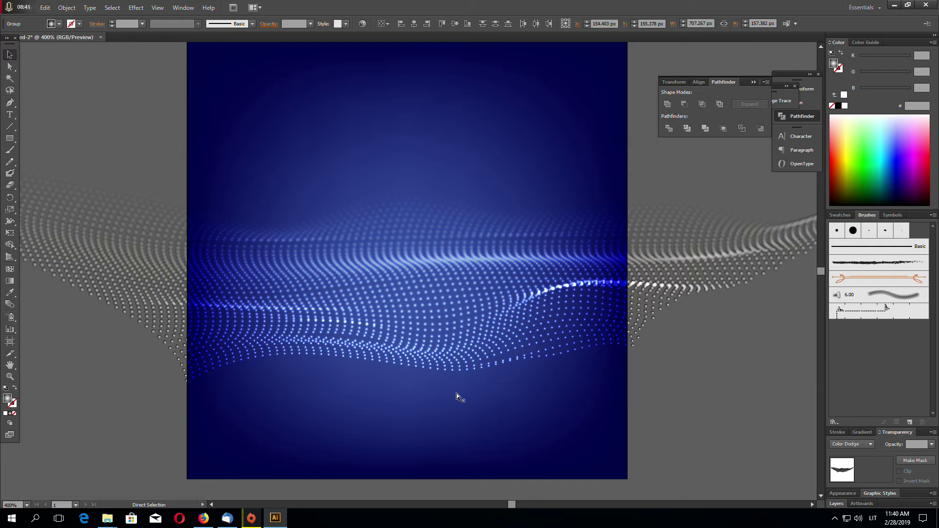
key(ctrl+plus)
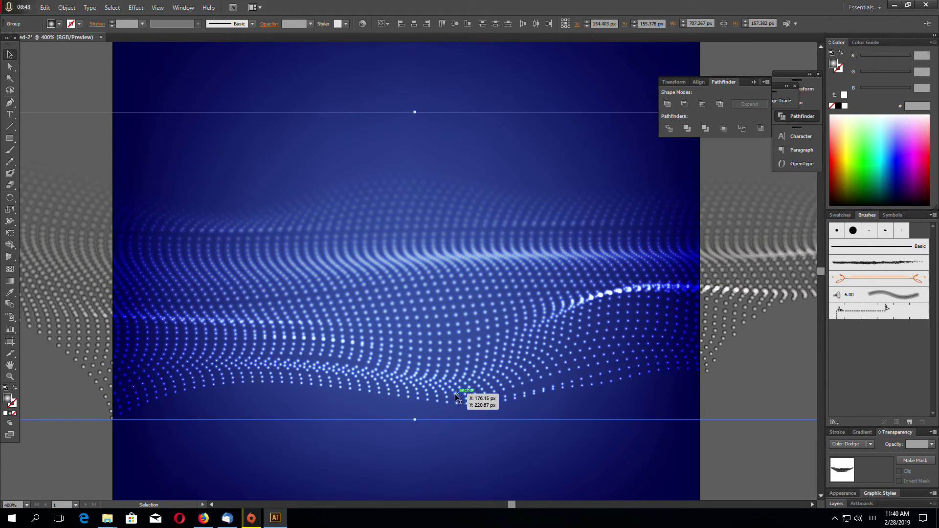
key(ctrl+plus)
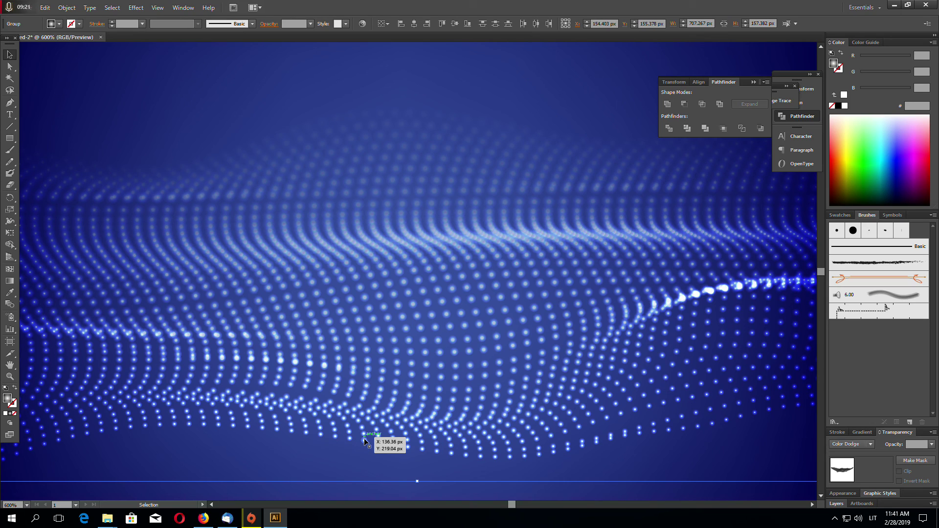
key(ctrl+h)
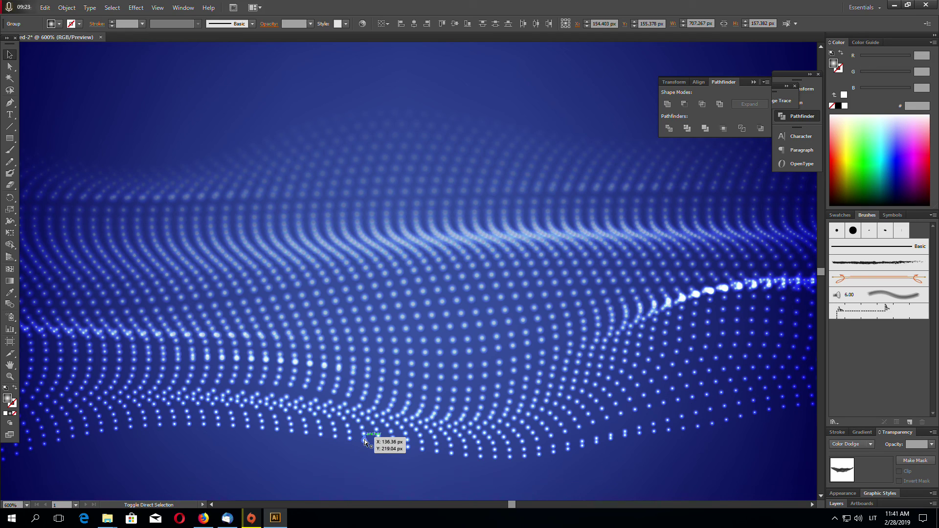